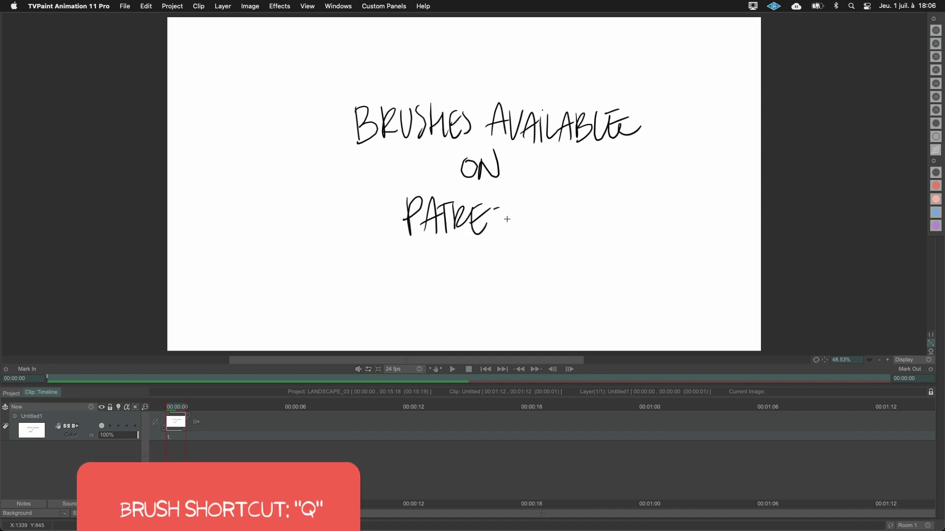
- Continue the handwritten note about brushes on the canvas with additional brush strokes
{"action": "mouse_move", "coordinate": [487, 297]}
{"action": "left_mouse_down"}
{"action": "mouse_move", "coordinate": [500, 249]}
{"action": "mouse_move", "coordinate": [483, 297]}
{"action": "mouse_move", "coordinate": [493, 268]}
{"action": "left_mouse_up"}
{"action": "left_click", "coordinate": [481, 262]}
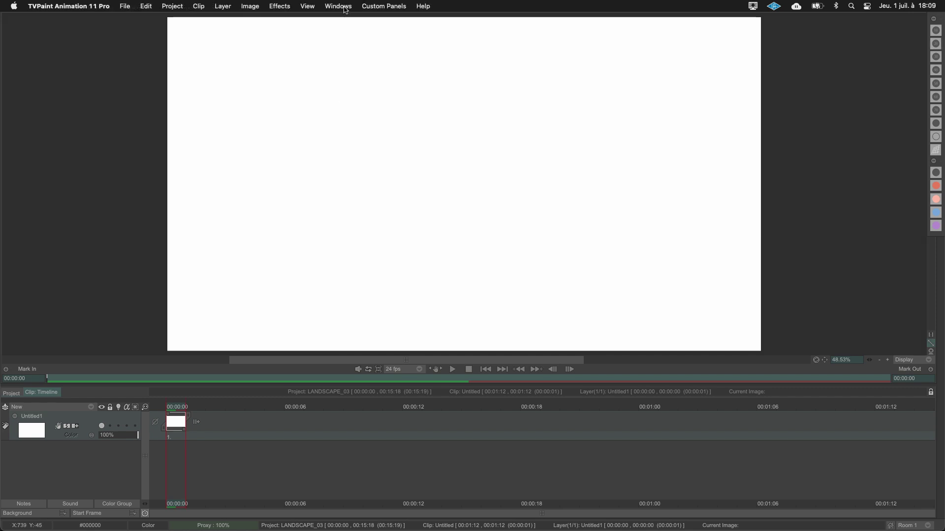
- Open the Line Smoothing settings window
{"action": "left_click", "coordinate": [345, 7]}
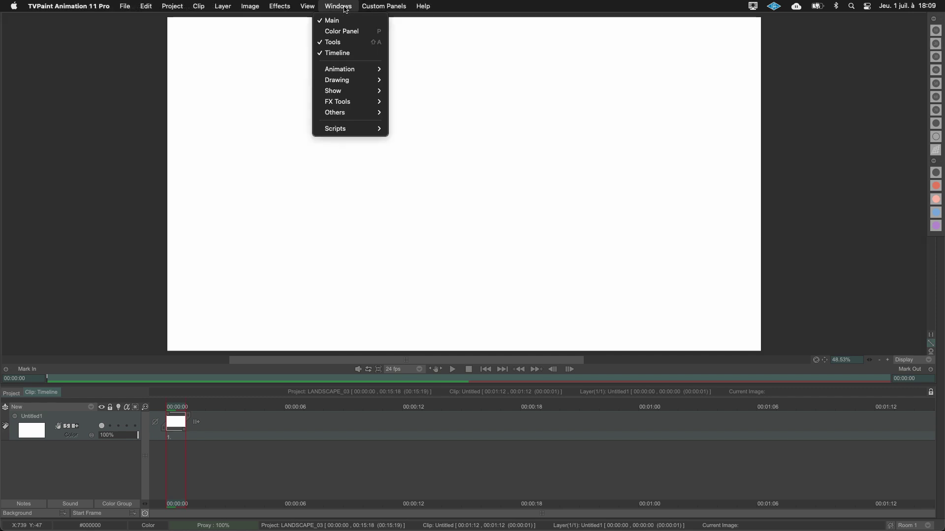
{"action": "mouse_move", "coordinate": [345, 80]}
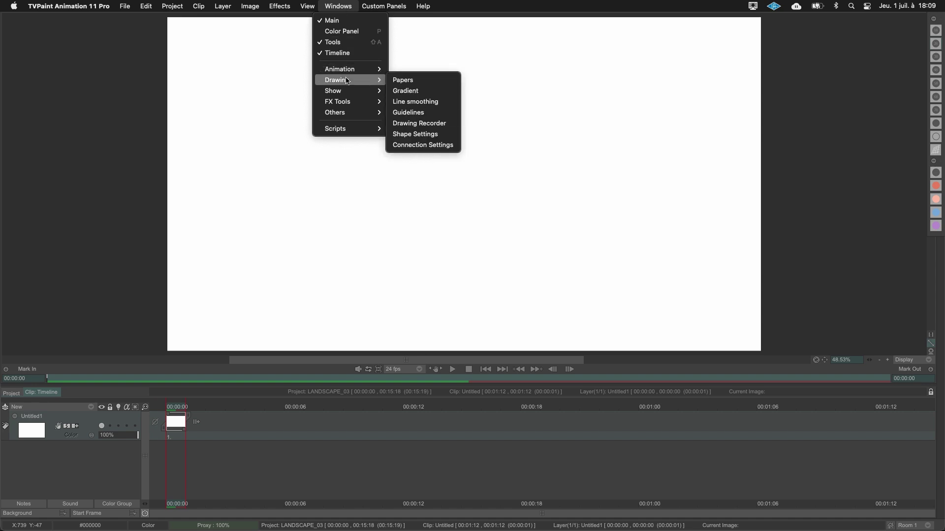
{"action": "left_click", "coordinate": [423, 103]}
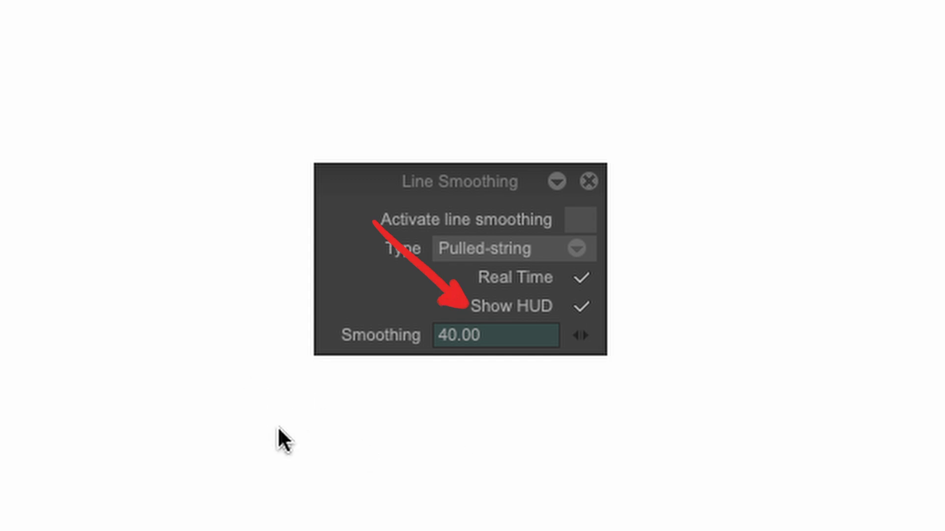
- Draw several long curved test strokes across the blank canvas to compare drawing without and with line smoothing
{"action": "mouse_move", "coordinate": [250, 450]}
{"action": "left_mouse_down"}
{"action": "mouse_move", "coordinate": [294, 408]}
{"action": "mouse_move", "coordinate": [338, 397]}
{"action": "mouse_move", "coordinate": [364, 418]}
{"action": "mouse_move", "coordinate": [400, 471]}
{"action": "mouse_move", "coordinate": [428, 465]}
{"action": "mouse_move", "coordinate": [448, 403]}
{"action": "mouse_move", "coordinate": [475, 389]}
{"action": "mouse_move", "coordinate": [514, 407]}
{"action": "mouse_move", "coordinate": [535, 494]}
{"action": "mouse_move", "coordinate": [565, 477]}
{"action": "mouse_move", "coordinate": [590, 392]}
{"action": "mouse_move", "coordinate": [616, 391]}
{"action": "mouse_move", "coordinate": [648, 502]}
{"action": "mouse_move", "coordinate": [693, 448]}
{"action": "mouse_move", "coordinate": [708, 407]}
{"action": "mouse_move", "coordinate": [743, 423]}
{"action": "mouse_move", "coordinate": [780, 526]}
{"action": "left_mouse_up"}
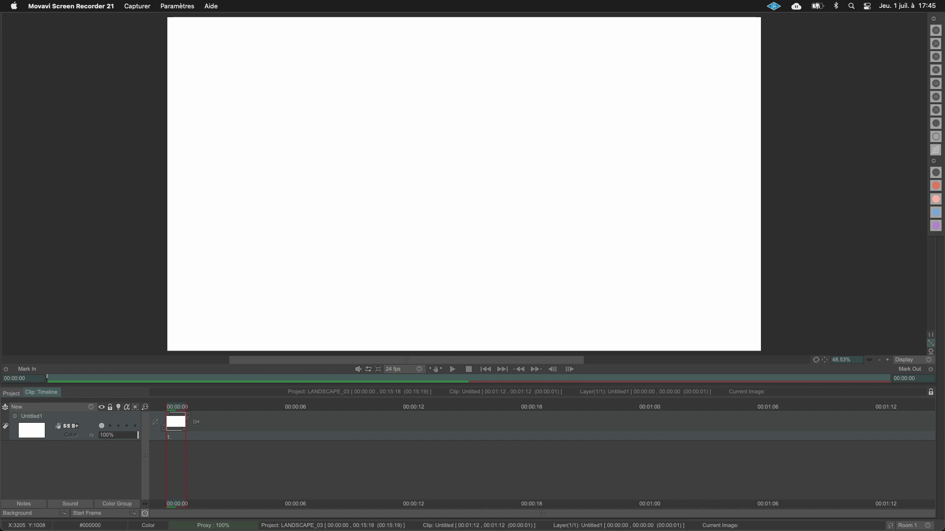
{"action": "mouse_move", "coordinate": [279, 114]}
{"action": "left_mouse_down"}
{"action": "mouse_move", "coordinate": [389, 99]}
{"action": "mouse_move", "coordinate": [516, 110]}
{"action": "mouse_move", "coordinate": [578, 131]}
{"action": "mouse_move", "coordinate": [629, 174]}
{"action": "left_mouse_up"}
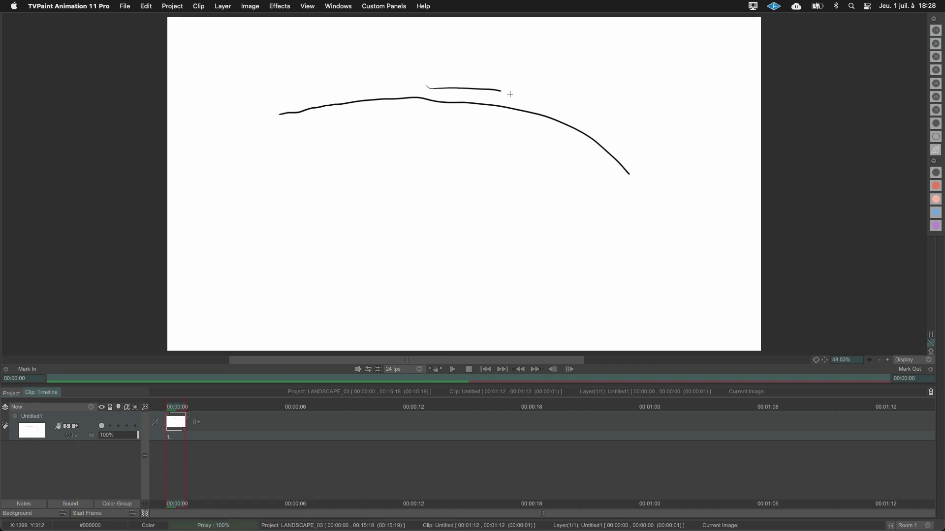
{"action": "left_click_drag", "start_coordinate": [581, 108], "coordinate": [642, 157]}
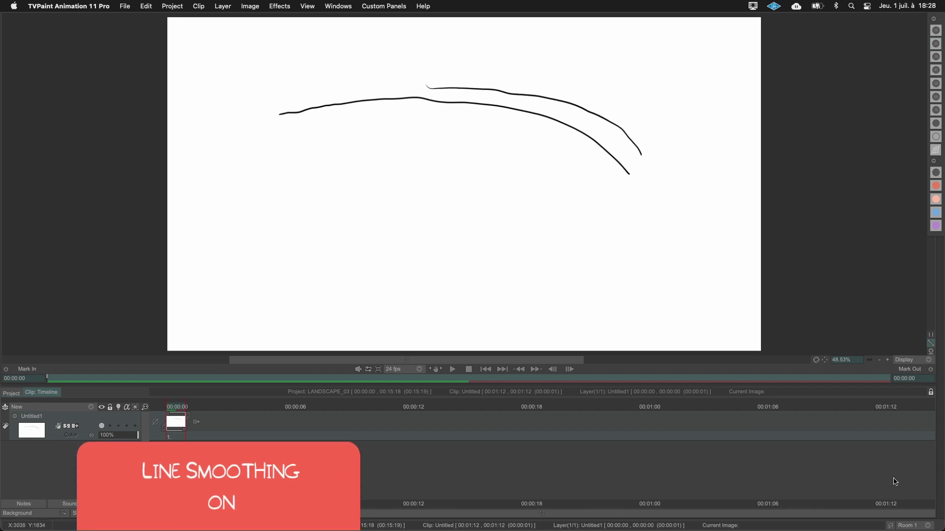
{"action": "mouse_move", "coordinate": [249, 196]}
{"action": "left_mouse_down"}
{"action": "mouse_move", "coordinate": [386, 179]}
{"action": "mouse_move", "coordinate": [484, 191]}
{"action": "mouse_move", "coordinate": [563, 215]}
{"action": "mouse_move", "coordinate": [613, 245]}
{"action": "left_mouse_up"}
{"action": "mouse_move", "coordinate": [397, 205]}
{"action": "left_mouse_down"}
{"action": "mouse_move", "coordinate": [492, 222]}
{"action": "mouse_move", "coordinate": [623, 288]}
{"action": "left_mouse_up"}
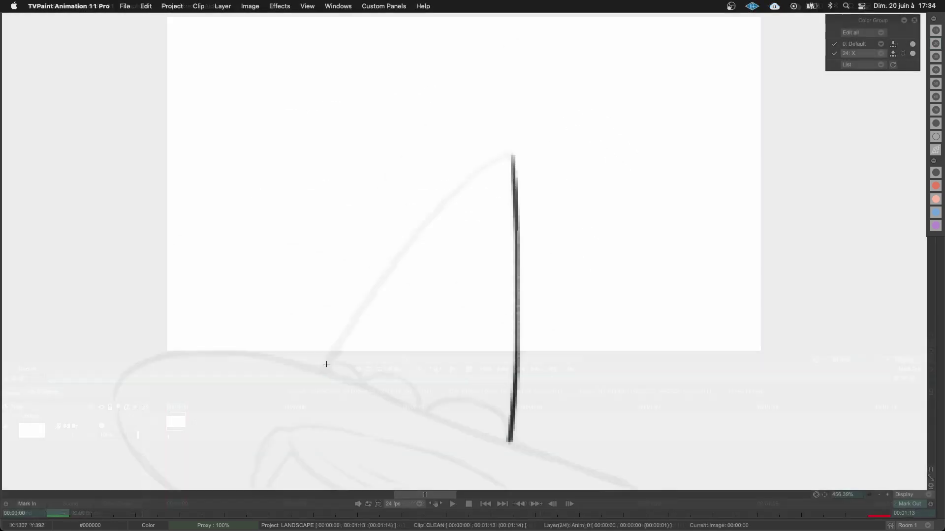
- Ink the witch hat's cone and sweeping brim over the faint sketch, redoing the cone's front edge
{"action": "left_click_drag", "start_coordinate": [322, 368], "coordinate": [512, 153]}
{"action": "key", "text": "ctrl+z"}
{"action": "left_click_drag", "start_coordinate": [483, 205], "coordinate": [475, 109]}
{"action": "key", "text": "plus"}
{"action": "key", "text": "minus"}
{"action": "mouse_move", "coordinate": [337, 351]}
{"action": "left_mouse_down"}
{"action": "mouse_move", "coordinate": [307, 186]}
{"action": "mouse_move", "coordinate": [698, 348]}
{"action": "mouse_move", "coordinate": [640, 372]}
{"action": "left_mouse_up"}
{"action": "left_click_drag", "start_coordinate": [510, 123], "coordinate": [510, 106]}
- Ink the scalloped trim where the hat's cone meets the brim
{"action": "left_click_drag", "start_coordinate": [321, 253], "coordinate": [376, 270]}
{"action": "left_click_drag", "start_coordinate": [376, 269], "coordinate": [583, 359]}
{"action": "left_click_drag", "start_coordinate": [334, 267], "coordinate": [334, 247]}
{"action": "mouse_move", "coordinate": [646, 256]}
{"action": "left_mouse_down"}
{"action": "mouse_move", "coordinate": [647, 344]}
{"action": "mouse_move", "coordinate": [647, 256]}
{"action": "left_mouse_up"}
- Ink the hair fringe under the hat, redoing its stroke, and add two short strand lines inside it
{"action": "left_click_drag", "start_coordinate": [320, 184], "coordinate": [480, 263]}
{"action": "key", "text": "super+z"}
{"action": "left_click_drag", "start_coordinate": [501, 199], "coordinate": [501, 179]}
{"action": "left_click_drag", "start_coordinate": [232, 178], "coordinate": [492, 280]}
{"action": "key", "text": "super+z"}
{"action": "mouse_move", "coordinate": [232, 178]}
{"action": "left_mouse_down"}
{"action": "mouse_move", "coordinate": [409, 286]}
{"action": "mouse_move", "coordinate": [503, 284]}
{"action": "left_mouse_up"}
{"action": "left_click_drag", "start_coordinate": [279, 200], "coordinate": [366, 251]}
{"action": "left_click_drag", "start_coordinate": [336, 219], "coordinate": [403, 245]}
- Ink the back of the head, the hair tie and the flowing ponytail over the sketch
{"action": "scroll", "coordinate": [521, 77], "scroll_direction": "down", "scroll_amount": 1}
{"action": "mouse_move", "coordinate": [287, 166]}
{"action": "left_mouse_down"}
{"action": "mouse_move", "coordinate": [526, 405]}
{"action": "mouse_move", "coordinate": [502, 429]}
{"action": "left_mouse_up"}
{"action": "left_click_drag", "start_coordinate": [675, 260], "coordinate": [521, 105]}
{"action": "left_click_drag", "start_coordinate": [412, 200], "coordinate": [375, 252]}
{"action": "mouse_move", "coordinate": [503, 163]}
{"action": "left_mouse_down"}
{"action": "mouse_move", "coordinate": [542, 197]}
{"action": "mouse_move", "coordinate": [465, 113]}
{"action": "left_mouse_up"}
{"action": "mouse_move", "coordinate": [298, 117]}
{"action": "left_mouse_down"}
{"action": "mouse_move", "coordinate": [627, 366]}
{"action": "mouse_move", "coordinate": [500, 185]}
{"action": "mouse_move", "coordinate": [450, 134]}
{"action": "left_mouse_up"}
{"action": "scroll", "coordinate": [525, 195], "scroll_direction": "down", "scroll_amount": 5}
{"action": "scroll", "coordinate": [420, 269], "scroll_direction": "up", "scroll_amount": 5}
- Ink the hair lock in front of the ear, the ear and the pointed shape below it, undoing misplaced strokes
{"action": "mouse_move", "coordinate": [371, 152]}
{"action": "left_mouse_down"}
{"action": "mouse_move", "coordinate": [411, 232]}
{"action": "mouse_move", "coordinate": [612, 337]}
{"action": "left_mouse_up"}
{"action": "mouse_move", "coordinate": [408, 193]}
{"action": "left_mouse_down"}
{"action": "mouse_move", "coordinate": [595, 304]}
{"action": "mouse_move", "coordinate": [605, 339]}
{"action": "left_mouse_up"}
{"action": "scroll", "coordinate": [453, 220], "scroll_direction": "up", "scroll_amount": 3}
{"action": "mouse_move", "coordinate": [401, 202]}
{"action": "left_mouse_down"}
{"action": "mouse_move", "coordinate": [417, 146]}
{"action": "mouse_move", "coordinate": [529, 315]}
{"action": "left_mouse_up"}
{"action": "left_click_drag", "start_coordinate": [525, 315], "coordinate": [524, 174]}
{"action": "mouse_move", "coordinate": [447, 168]}
{"action": "left_mouse_down"}
{"action": "mouse_move", "coordinate": [473, 299]}
{"action": "mouse_move", "coordinate": [520, 192]}
{"action": "left_mouse_up"}
{"action": "key", "text": "super+z"}
{"action": "key", "text": "super+z"}
{"action": "scroll", "coordinate": [472, 257], "scroll_direction": "down", "scroll_amount": 1}
{"action": "left_click_drag", "start_coordinate": [449, 188], "coordinate": [522, 174]}
{"action": "scroll", "coordinate": [523, 175], "scroll_direction": "down", "scroll_amount": 4}
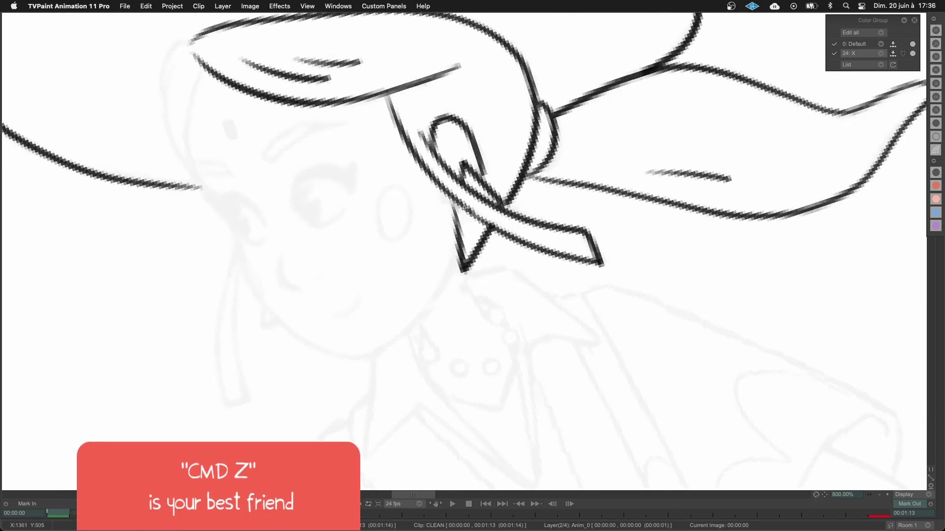
- Ink the hairline and face contour down to the chin, undoing strokes that miss the sketch
{"action": "scroll", "coordinate": [471, 309], "scroll_direction": "up", "scroll_amount": 5}
{"action": "left_click_drag", "start_coordinate": [471, 308], "coordinate": [463, 417]}
{"action": "left_click_drag", "start_coordinate": [398, 387], "coordinate": [474, 89]}
{"action": "mouse_move", "coordinate": [376, 289]}
{"action": "left_mouse_down"}
{"action": "mouse_move", "coordinate": [442, 47]}
{"action": "mouse_move", "coordinate": [462, 52]}
{"action": "left_mouse_up"}
{"action": "key", "text": "super+z"}
{"action": "scroll", "coordinate": [467, 252], "scroll_direction": "down", "scroll_amount": 2}
{"action": "mouse_move", "coordinate": [408, 268]}
{"action": "left_mouse_down"}
{"action": "mouse_move", "coordinate": [466, 133]}
{"action": "mouse_move", "coordinate": [480, 133]}
{"action": "left_mouse_up"}
{"action": "left_click_drag", "start_coordinate": [552, 301], "coordinate": [521, 171]}
{"action": "mouse_move", "coordinate": [392, 189]}
{"action": "left_mouse_down"}
{"action": "mouse_move", "coordinate": [430, 338]}
{"action": "mouse_move", "coordinate": [480, 365]}
{"action": "left_mouse_up"}
{"action": "left_click_drag", "start_coordinate": [593, 312], "coordinate": [564, 198]}
{"action": "mouse_move", "coordinate": [443, 250]}
{"action": "left_mouse_down"}
{"action": "mouse_move", "coordinate": [486, 236]}
{"action": "mouse_move", "coordinate": [570, 175]}
{"action": "left_mouse_up"}
{"action": "key", "text": "ctrl+z"}
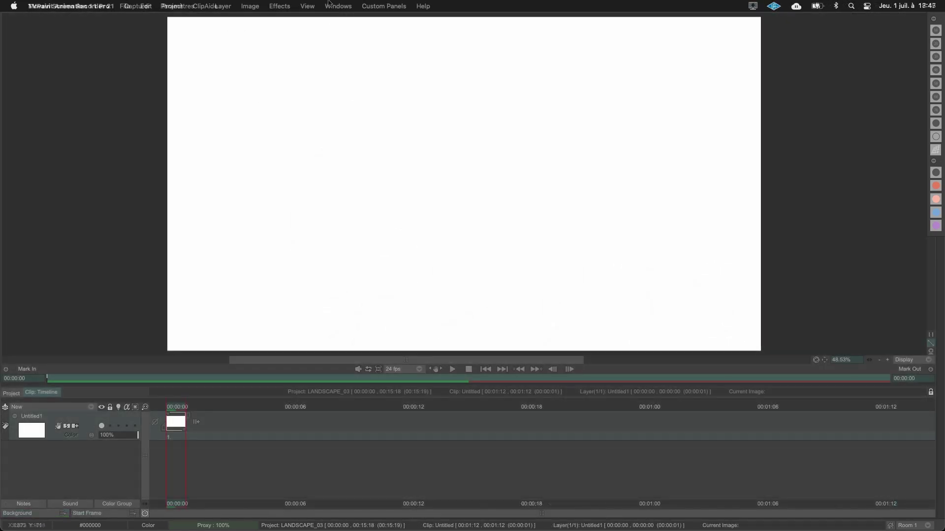
- Open one of the Animation windows
{"action": "left_click", "coordinate": [331, 5]}
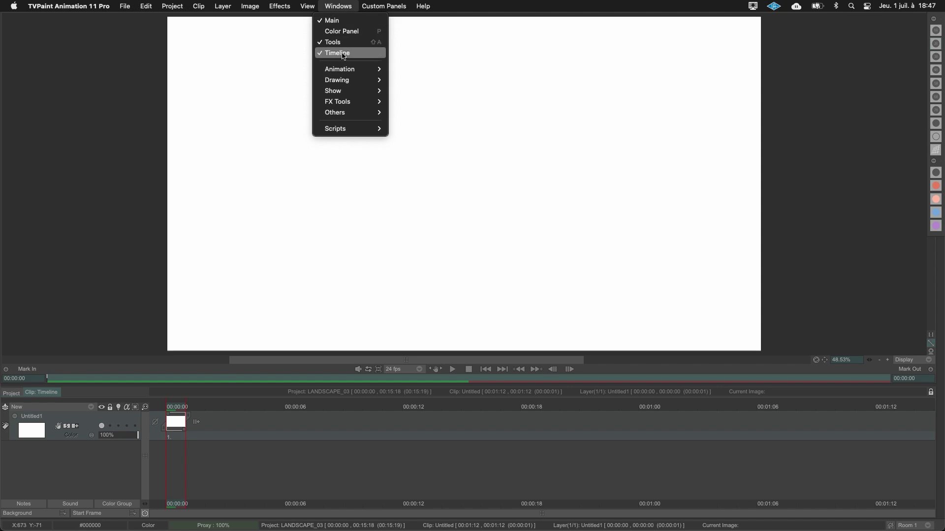
{"action": "mouse_move", "coordinate": [352, 69]}
{"action": "left_click", "coordinate": [443, 103]}
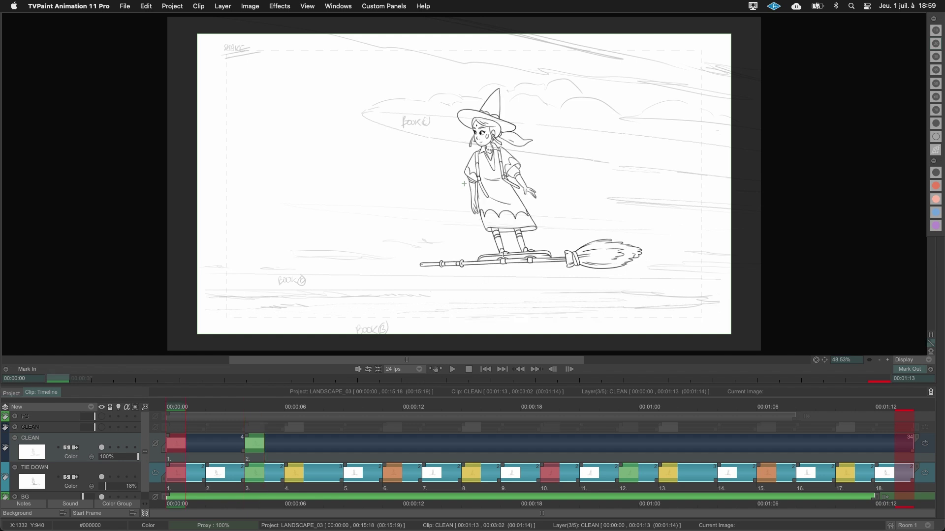
- Flip back and forth between frames of the witch animation to compare the drawings
{"action": "key", "text": "Right"}
{"action": "key", "text": "Left"}
{"action": "key", "text": "Right"}
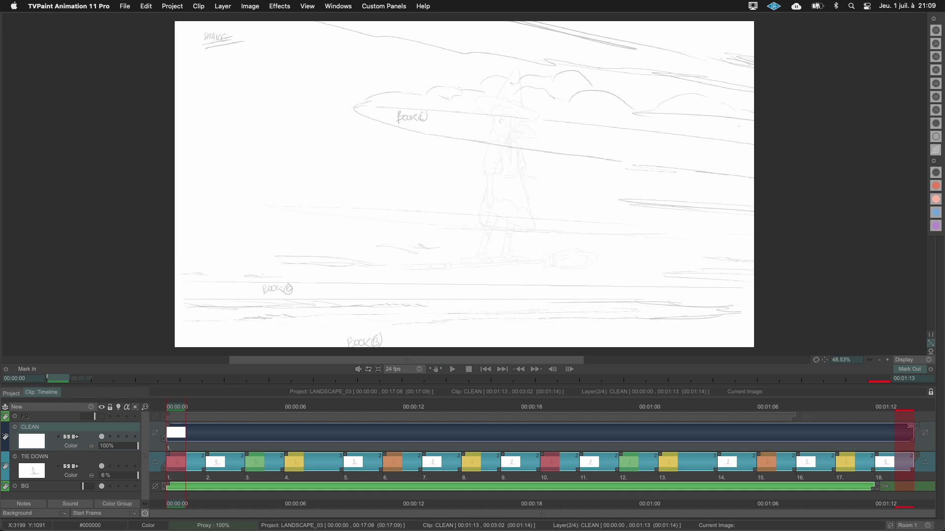
- Ink both sides of the hat's cone and the curved brim on the CLEAN layer, redoing the cone's front edge
{"action": "left_click_drag", "start_coordinate": [531, 44], "coordinate": [528, 320]}
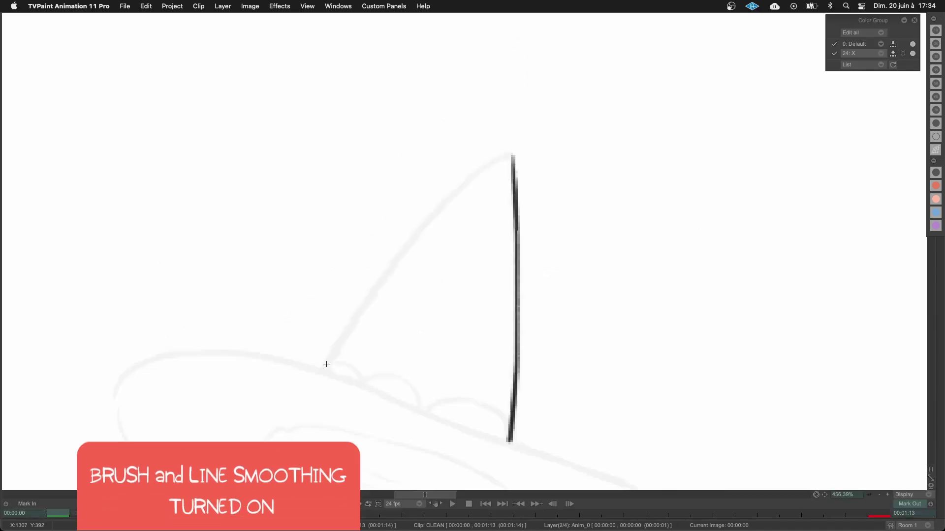
{"action": "mouse_move", "coordinate": [324, 369]}
{"action": "left_mouse_down"}
{"action": "mouse_move", "coordinate": [514, 153]}
{"action": "mouse_move", "coordinate": [516, 186]}
{"action": "left_mouse_up"}
{"action": "key", "text": "super+z"}
{"action": "mouse_move", "coordinate": [323, 370]}
{"action": "left_mouse_down"}
{"action": "mouse_move", "coordinate": [357, 318]}
{"action": "mouse_move", "coordinate": [514, 154]}
{"action": "left_mouse_up"}
{"action": "left_click_drag", "start_coordinate": [481, 203], "coordinate": [474, 107]}
{"action": "scroll", "coordinate": [459, 263], "scroll_direction": "down", "scroll_amount": 1}
{"action": "mouse_move", "coordinate": [338, 351]}
{"action": "left_mouse_down"}
{"action": "mouse_move", "coordinate": [307, 187]}
{"action": "mouse_move", "coordinate": [695, 344]}
{"action": "mouse_move", "coordinate": [646, 374]}
{"action": "left_mouse_up"}
- Ink the scallops along the base of the hat's cone
{"action": "scroll", "coordinate": [510, 118], "scroll_direction": "up", "scroll_amount": 2}
{"action": "left_click_drag", "start_coordinate": [323, 246], "coordinate": [375, 269]}
{"action": "mouse_move", "coordinate": [377, 269]}
{"action": "left_mouse_down"}
{"action": "mouse_move", "coordinate": [454, 310]}
{"action": "mouse_move", "coordinate": [583, 357]}
{"action": "left_mouse_up"}
{"action": "scroll", "coordinate": [335, 267], "scroll_direction": "up", "scroll_amount": 2}
{"action": "scroll", "coordinate": [648, 258], "scroll_direction": "down", "scroll_amount": 7}
{"action": "scroll", "coordinate": [682, 286], "scroll_direction": "up", "scroll_amount": 5}
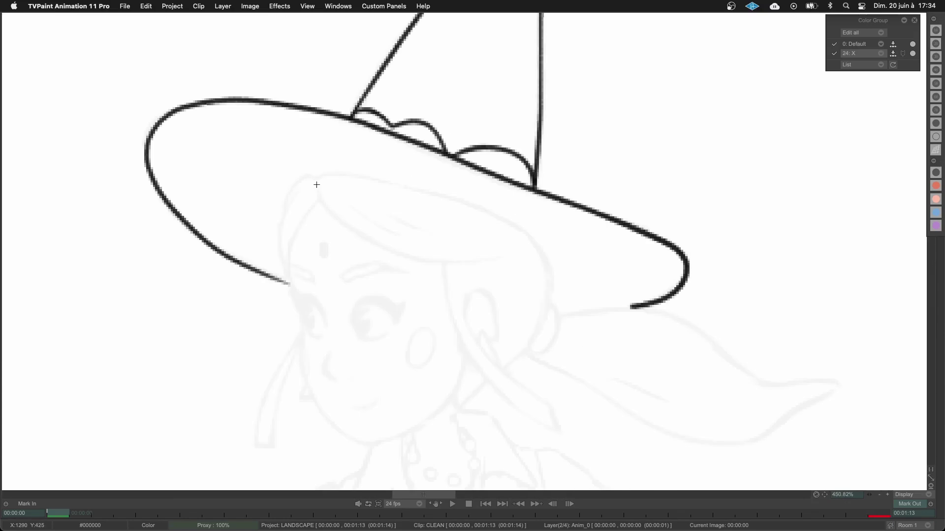
- Ink the fringe sweeping across the forehead, redoing it until it fits the sketch, and add two strand lines
{"action": "left_click_drag", "start_coordinate": [318, 184], "coordinate": [477, 258]}
{"action": "key", "text": "super+z"}
{"action": "scroll", "coordinate": [503, 200], "scroll_direction": "up", "scroll_amount": 1}
{"action": "left_click_drag", "start_coordinate": [232, 178], "coordinate": [487, 278]}
{"action": "key", "text": "super+z"}
{"action": "mouse_move", "coordinate": [232, 178]}
{"action": "left_mouse_down"}
{"action": "mouse_move", "coordinate": [407, 286]}
{"action": "mouse_move", "coordinate": [505, 286]}
{"action": "left_mouse_up"}
{"action": "left_click_drag", "start_coordinate": [279, 201], "coordinate": [366, 255]}
{"action": "left_click_drag", "start_coordinate": [336, 221], "coordinate": [404, 248]}
{"action": "scroll", "coordinate": [463, 237], "scroll_direction": "down", "scroll_amount": 1}
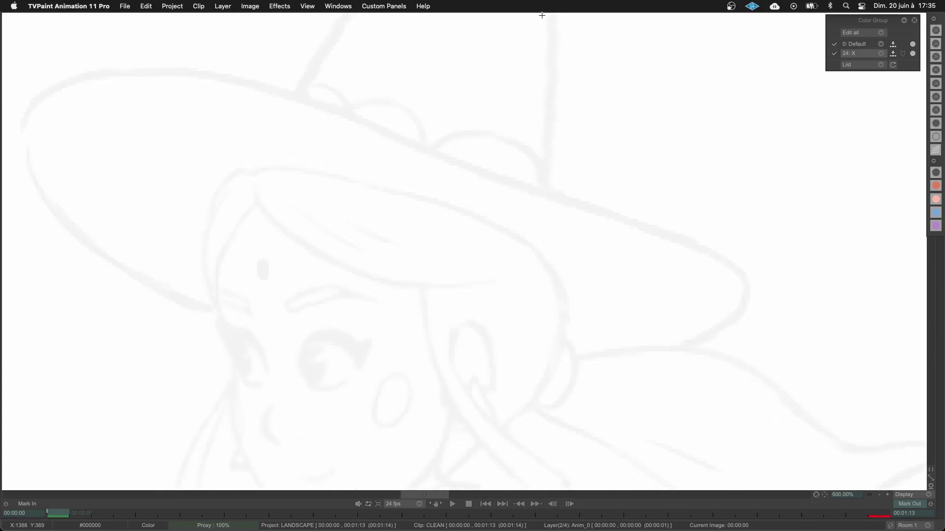
- Ink the back of the head, hair tie and ponytail with its inner strand line, redoing the ponytail stroke
{"action": "mouse_move", "coordinate": [287, 166]}
{"action": "left_mouse_down"}
{"action": "mouse_move", "coordinate": [525, 405]}
{"action": "mouse_move", "coordinate": [500, 427]}
{"action": "left_mouse_up"}
{"action": "left_click_drag", "start_coordinate": [672, 261], "coordinate": [521, 106]}
{"action": "left_click_drag", "start_coordinate": [417, 196], "coordinate": [377, 250]}
{"action": "mouse_move", "coordinate": [512, 165]}
{"action": "left_mouse_down"}
{"action": "mouse_move", "coordinate": [542, 196]}
{"action": "mouse_move", "coordinate": [463, 113]}
{"action": "left_mouse_up"}
{"action": "mouse_move", "coordinate": [298, 116]}
{"action": "left_mouse_down"}
{"action": "mouse_move", "coordinate": [606, 359]}
{"action": "mouse_move", "coordinate": [573, 362]}
{"action": "mouse_move", "coordinate": [639, 369]}
{"action": "left_mouse_up"}
{"action": "key", "text": "super+z"}
{"action": "mouse_move", "coordinate": [638, 369]}
{"action": "left_mouse_down"}
{"action": "mouse_move", "coordinate": [502, 185]}
{"action": "mouse_move", "coordinate": [363, 93]}
{"action": "left_mouse_up"}
{"action": "left_click_drag", "start_coordinate": [377, 199], "coordinate": [425, 263]}
{"action": "scroll", "coordinate": [525, 196], "scroll_direction": "down", "scroll_amount": 10}
{"action": "scroll", "coordinate": [526, 195], "scroll_direction": "up", "scroll_amount": 5}
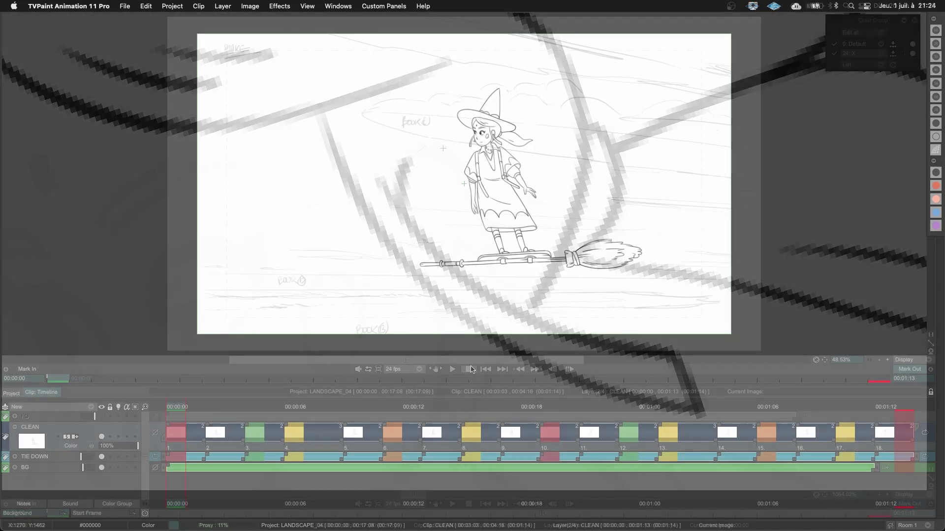
- Toggle layer visibility off and on several times in the CLEAN clip to compare the drawings
{"action": "key", "text": "w"}
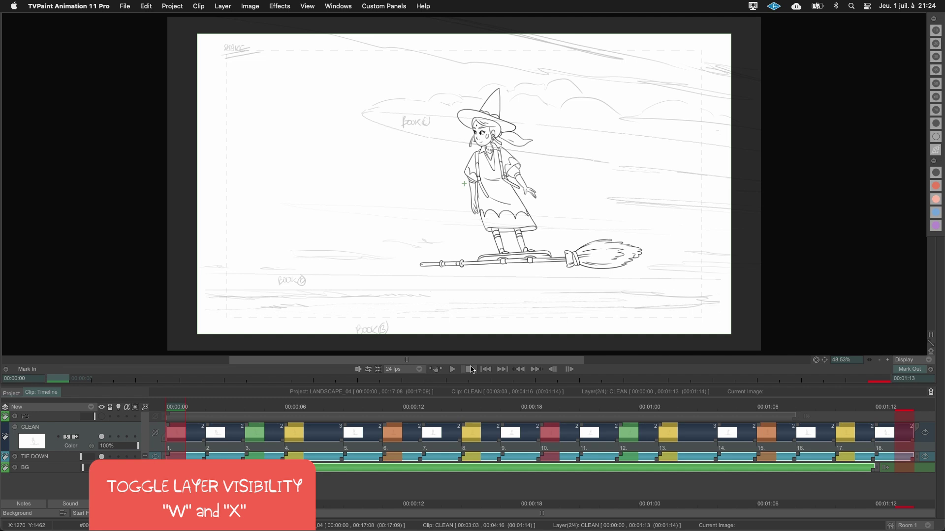
{"action": "key", "text": "w"}
{"action": "key", "text": "w"}
{"action": "key", "text": "w"}
{"action": "key", "text": "w"}
{"action": "key", "text": "w"}
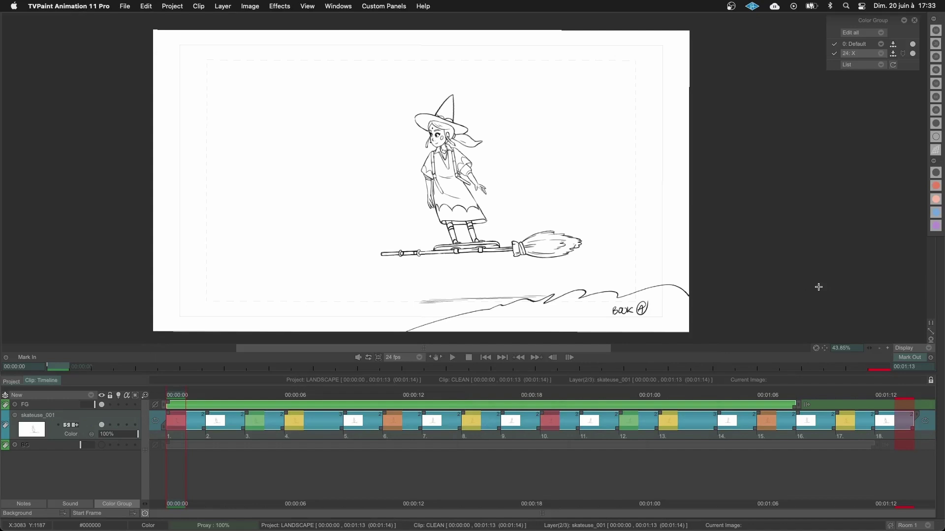
- Add a new animation layer above skateuse_001 and lower the opacity of the skateuse_001 layer
{"action": "left_click", "coordinate": [83, 395]}
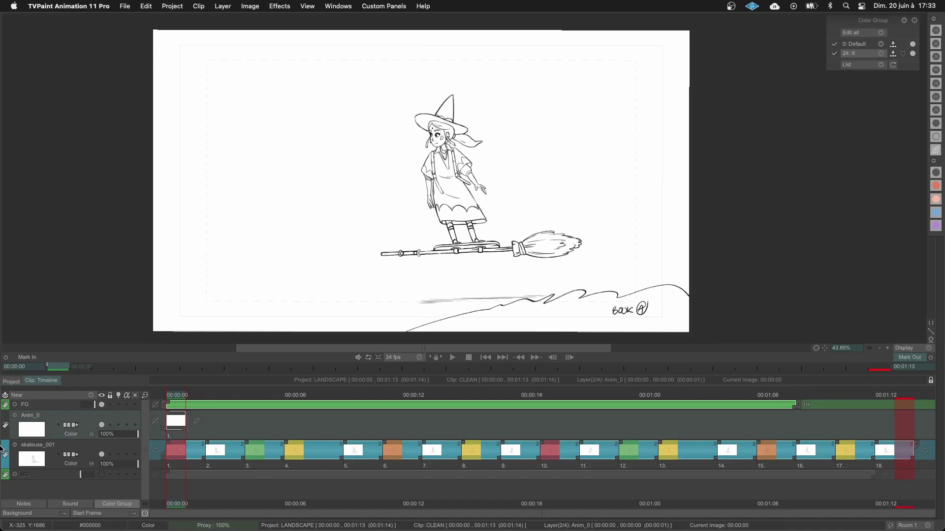
{"action": "left_click_drag", "start_coordinate": [138, 464], "coordinate": [100, 463]}
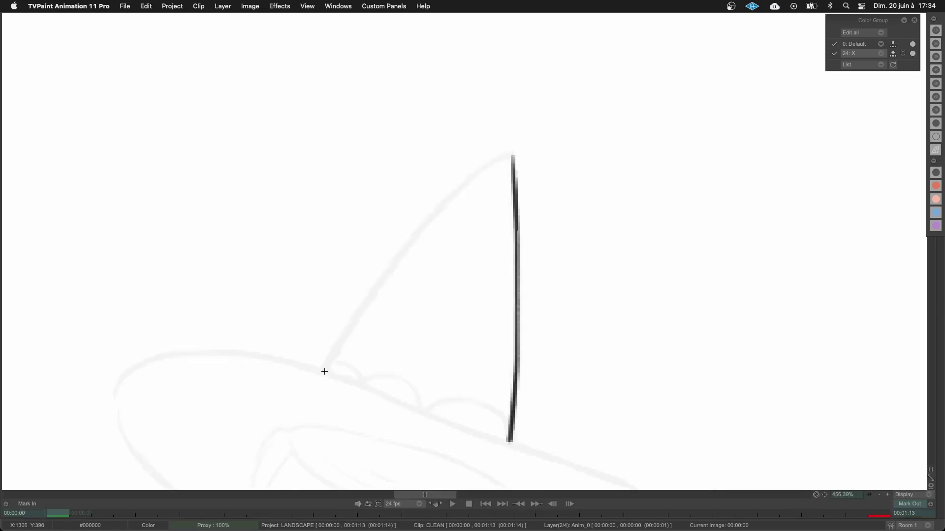
- Ink the hat's front cone edge, brim and scalloped trim on the new animation layer
{"action": "mouse_move", "coordinate": [323, 371]}
{"action": "left_mouse_down"}
{"action": "mouse_move", "coordinate": [510, 154]}
{"action": "mouse_move", "coordinate": [523, 174]}
{"action": "left_mouse_up"}
{"action": "scroll", "coordinate": [523, 174], "scroll_direction": "down", "scroll_amount": 2}
{"action": "mouse_move", "coordinate": [336, 350]}
{"action": "left_mouse_down"}
{"action": "mouse_move", "coordinate": [616, 289]}
{"action": "mouse_move", "coordinate": [674, 372]}
{"action": "left_mouse_up"}
{"action": "scroll", "coordinate": [320, 251], "scroll_direction": "up", "scroll_amount": 3}
{"action": "left_click_drag", "start_coordinate": [523, 299], "coordinate": [583, 362]}
{"action": "scroll", "coordinate": [595, 312], "scroll_direction": "down", "scroll_amount": 4}
{"action": "scroll", "coordinate": [316, 185], "scroll_direction": "up", "scroll_amount": 5}
- Ink the fringe under the brim, redoing its main stroke, and add two short strand lines
{"action": "mouse_move", "coordinate": [236, 177]}
{"action": "left_mouse_down"}
{"action": "mouse_move", "coordinate": [504, 266]}
{"action": "mouse_move", "coordinate": [503, 284]}
{"action": "left_mouse_up"}
{"action": "key", "text": "super+z"}
{"action": "key", "text": "XF86AudioMute"}
{"action": "left_click_drag", "start_coordinate": [281, 205], "coordinate": [361, 252]}
{"action": "left_click_drag", "start_coordinate": [336, 221], "coordinate": [397, 246]}
{"action": "scroll", "coordinate": [463, 251], "scroll_direction": "down", "scroll_amount": 1}
- Ink the back of the head, the hair tie and the full ponytail, redoing its first long stroke
{"action": "mouse_move", "coordinate": [251, 176]}
{"action": "left_mouse_down"}
{"action": "mouse_move", "coordinate": [552, 274]}
{"action": "mouse_move", "coordinate": [500, 424]}
{"action": "left_mouse_up"}
{"action": "left_click_drag", "start_coordinate": [675, 262], "coordinate": [525, 110]}
{"action": "left_click_drag", "start_coordinate": [378, 250], "coordinate": [398, 173]}
{"action": "mouse_move", "coordinate": [297, 114]}
{"action": "left_mouse_down"}
{"action": "mouse_move", "coordinate": [325, 162]}
{"action": "mouse_move", "coordinate": [633, 367]}
{"action": "left_mouse_up"}
{"action": "key", "text": "super+z"}
{"action": "mouse_move", "coordinate": [297, 114]}
{"action": "left_mouse_down"}
{"action": "mouse_move", "coordinate": [473, 359]}
{"action": "mouse_move", "coordinate": [639, 369]}
{"action": "left_mouse_up"}
{"action": "mouse_move", "coordinate": [638, 369]}
{"action": "left_mouse_down"}
{"action": "mouse_move", "coordinate": [451, 133]}
{"action": "mouse_move", "coordinate": [359, 93]}
{"action": "left_mouse_up"}
{"action": "left_click_drag", "start_coordinate": [378, 201], "coordinate": [431, 270]}
- Ink the hair lock crossing the ear, the ear outline and its inner fold, redoing the misplaced stroke
{"action": "scroll", "coordinate": [368, 152], "scroll_direction": "up", "scroll_amount": 1}
{"action": "left_click_drag", "start_coordinate": [370, 152], "coordinate": [609, 341]}
{"action": "mouse_move", "coordinate": [406, 190]}
{"action": "left_mouse_down"}
{"action": "mouse_move", "coordinate": [614, 344]}
{"action": "mouse_move", "coordinate": [492, 254]}
{"action": "mouse_move", "coordinate": [523, 307]}
{"action": "left_mouse_up"}
{"action": "scroll", "coordinate": [455, 246], "scroll_direction": "up", "scroll_amount": 3}
{"action": "left_click_drag", "start_coordinate": [497, 310], "coordinate": [503, 171]}
{"action": "left_click_drag", "start_coordinate": [448, 182], "coordinate": [464, 288]}
{"action": "key", "text": "super+z"}
{"action": "left_click_drag", "start_coordinate": [464, 183], "coordinate": [498, 246]}
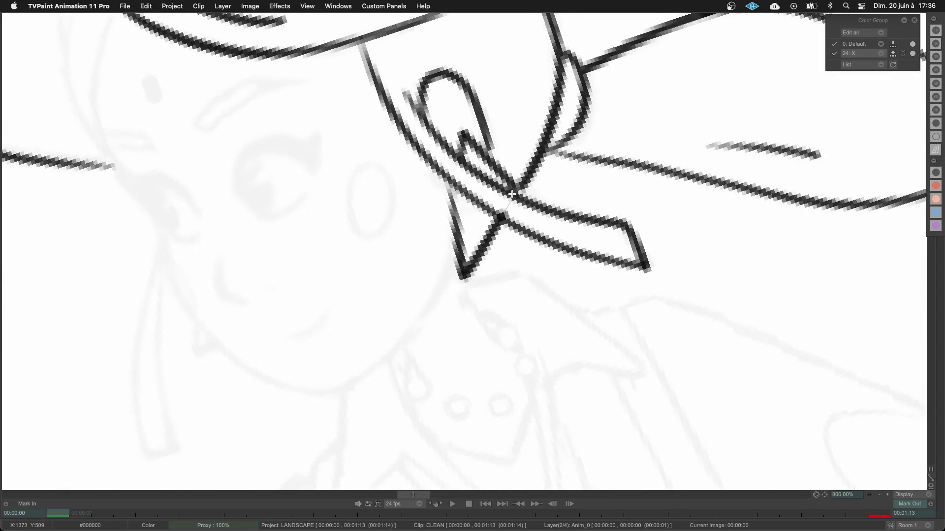
- Ink the pieces around the hairline and the face contour from forehead to chin
{"action": "scroll", "coordinate": [498, 246], "scroll_direction": "down", "scroll_amount": 5}
{"action": "scroll", "coordinate": [470, 309], "scroll_direction": "up", "scroll_amount": 5}
{"action": "left_click_drag", "start_coordinate": [470, 308], "coordinate": [466, 416]}
{"action": "left_click_drag", "start_coordinate": [396, 384], "coordinate": [460, 102]}
{"action": "left_click_drag", "start_coordinate": [375, 307], "coordinate": [462, 47]}
{"action": "scroll", "coordinate": [468, 69], "scroll_direction": "down", "scroll_amount": 5}
{"action": "scroll", "coordinate": [468, 70], "scroll_direction": "up", "scroll_amount": 1}
{"action": "left_click_drag", "start_coordinate": [402, 211], "coordinate": [466, 132]}
{"action": "left_click_drag", "start_coordinate": [425, 335], "coordinate": [392, 199]}
{"action": "left_click_drag", "start_coordinate": [392, 199], "coordinate": [392, 265]}
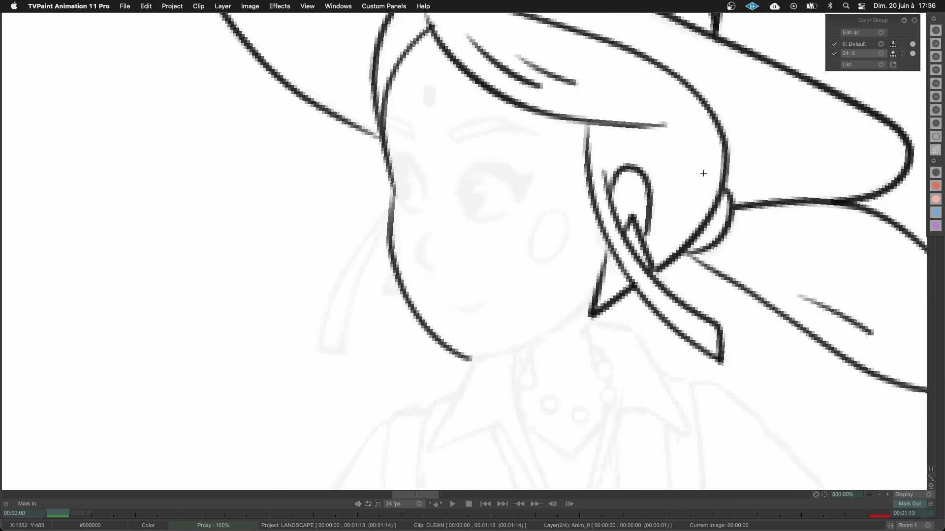
- Ink the outer edge of the thin hair lock hanging beside the far cheek
{"action": "left_click_drag", "start_coordinate": [484, 360], "coordinate": [455, 251]}
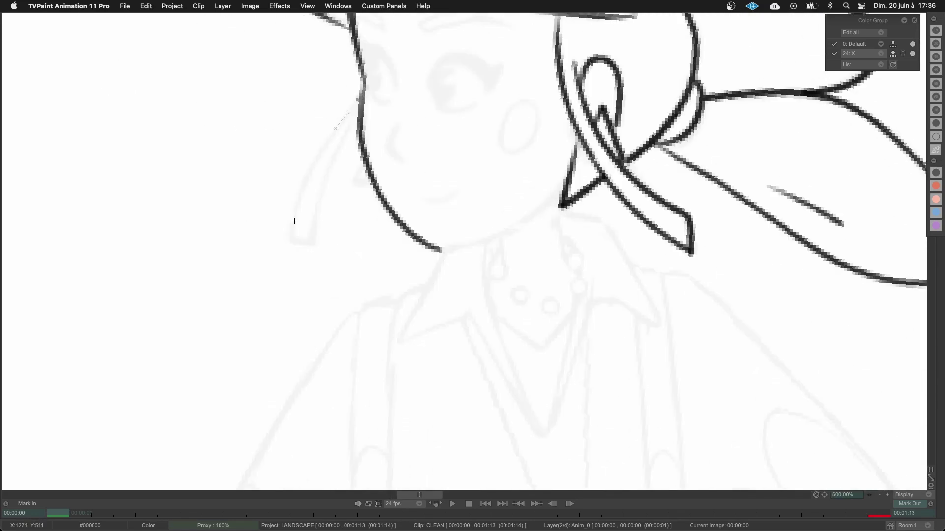
{"action": "left_click_drag", "start_coordinate": [293, 267], "coordinate": [293, 268]}
{"action": "right_click", "coordinate": [198, 507]}
{"action": "left_click", "coordinate": [214, 468]}
- Ink the left shoulder line from the collar down to the sleeve, undoing the misplaced strokes
{"action": "mouse_move", "coordinate": [364, 311]}
{"action": "left_mouse_down"}
{"action": "mouse_move", "coordinate": [381, 152]}
{"action": "mouse_move", "coordinate": [225, 400]}
{"action": "left_mouse_up"}
{"action": "key", "text": "super+z"}
{"action": "scroll", "coordinate": [461, 251], "scroll_direction": "down", "scroll_amount": 3}
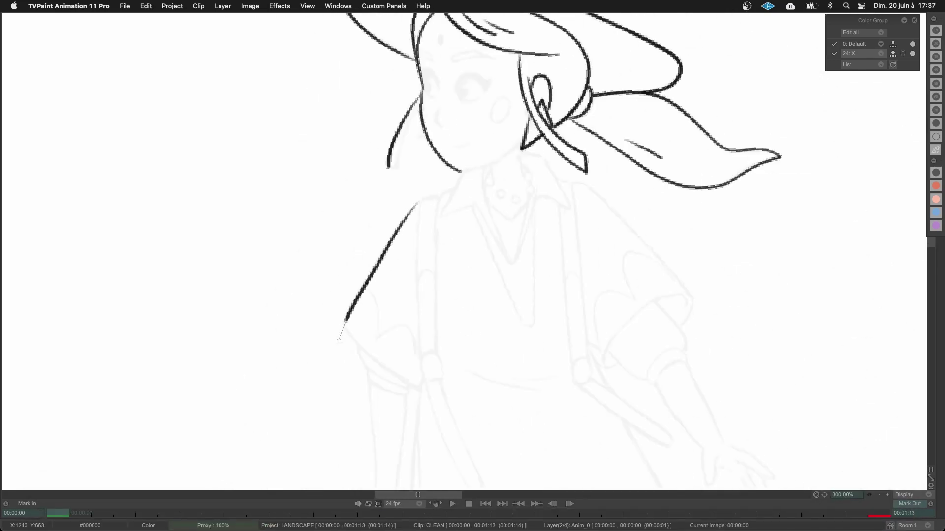
{"action": "scroll", "coordinate": [388, 361], "scroll_direction": "up", "scroll_amount": 3}
{"action": "key", "text": "super+z"}
- Ink the long edges of the left suspender strap and the small curved line across it
{"action": "mouse_move", "coordinate": [444, 107]}
{"action": "left_mouse_down"}
{"action": "mouse_move", "coordinate": [402, 152]}
{"action": "mouse_move", "coordinate": [436, 405]}
{"action": "left_mouse_up"}
{"action": "left_click_drag", "start_coordinate": [441, 110], "coordinate": [441, 355]}
{"action": "left_click_drag", "start_coordinate": [465, 108], "coordinate": [464, 353]}
{"action": "scroll", "coordinate": [440, 206], "scroll_direction": "up", "scroll_amount": 3}
{"action": "left_click_drag", "start_coordinate": [435, 283], "coordinate": [486, 253]}
{"action": "scroll", "coordinate": [466, 252], "scroll_direction": "down", "scroll_amount": 4}
{"action": "scroll", "coordinate": [433, 315], "scroll_direction": "up", "scroll_amount": 4}
- Ink the left sleeve's scalloped trim, its hem and the folded cuff below it
{"action": "left_click_drag", "start_coordinate": [355, 197], "coordinate": [381, 313]}
{"action": "left_click_drag", "start_coordinate": [381, 314], "coordinate": [483, 360]}
{"action": "mouse_move", "coordinate": [463, 362]}
{"action": "left_mouse_down"}
{"action": "mouse_move", "coordinate": [505, 213]}
{"action": "mouse_move", "coordinate": [505, 152]}
{"action": "left_mouse_up"}
{"action": "left_click_drag", "start_coordinate": [382, 122], "coordinate": [515, 221]}
{"action": "left_click_drag", "start_coordinate": [406, 168], "coordinate": [506, 221]}
{"action": "scroll", "coordinate": [463, 252], "scroll_direction": "down", "scroll_amount": 6}
{"action": "scroll", "coordinate": [485, 229], "scroll_direction": "up", "scroll_amount": 4}
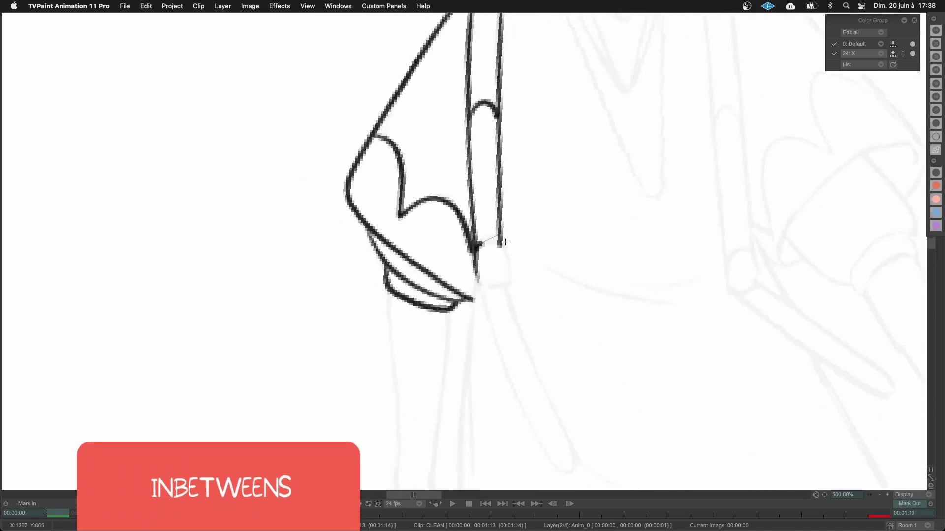
- Ink the buckle area at the lower end of the left strap and the shoulder seam at its upper end
{"action": "left_click_drag", "start_coordinate": [511, 284], "coordinate": [432, 109]}
{"action": "mouse_move", "coordinate": [401, 110]}
{"action": "left_mouse_down"}
{"action": "mouse_move", "coordinate": [506, 270]}
{"action": "mouse_move", "coordinate": [426, 113]}
{"action": "left_mouse_up"}
{"action": "scroll", "coordinate": [634, 137], "scroll_direction": "down", "scroll_amount": 6}
{"action": "scroll", "coordinate": [438, 162], "scroll_direction": "up", "scroll_amount": 8}
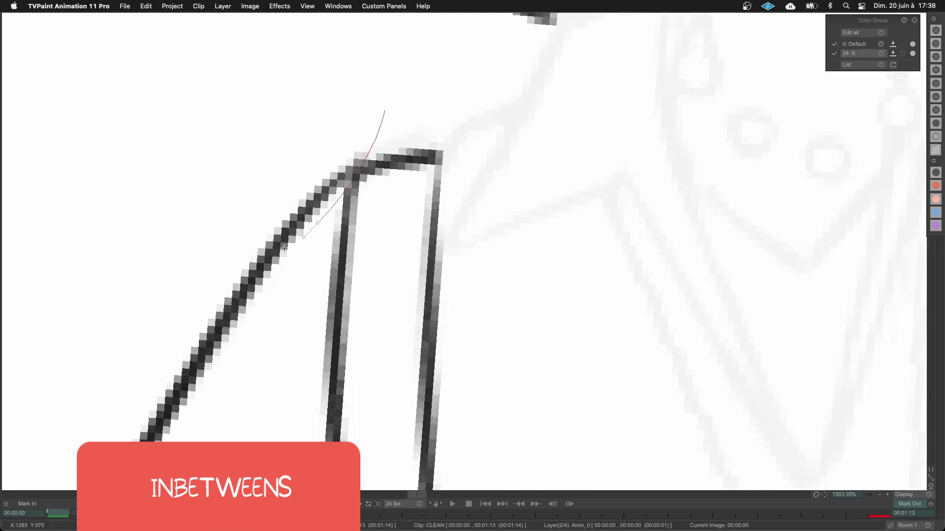
{"action": "scroll", "coordinate": [496, 200], "scroll_direction": "down", "scroll_amount": 1}
{"action": "scroll", "coordinate": [496, 200], "scroll_direction": "down", "scroll_amount": 3}
{"action": "left_click_drag", "start_coordinate": [497, 200], "coordinate": [464, 54]}
{"action": "left_click_drag", "start_coordinate": [364, 142], "coordinate": [498, 318]}
{"action": "scroll", "coordinate": [464, 251], "scroll_direction": "down", "scroll_amount": 4}
{"action": "scroll", "coordinate": [409, 197], "scroll_direction": "up", "scroll_amount": 4}
- Ink the inner edge of the thin hair lock beside the far cheek and the triangular earring next to it
{"action": "left_click_drag", "start_coordinate": [312, 180], "coordinate": [283, 378]}
{"action": "left_click_drag", "start_coordinate": [336, 237], "coordinate": [322, 279]}
{"action": "left_click_drag", "start_coordinate": [323, 279], "coordinate": [356, 276]}
{"action": "left_click_drag", "start_coordinate": [355, 227], "coordinate": [356, 312]}
- Ink the nose, the small mouth and the oval mark on the cheek
{"action": "mouse_move", "coordinate": [377, 257]}
{"action": "left_mouse_down"}
{"action": "mouse_move", "coordinate": [384, 318]}
{"action": "mouse_move", "coordinate": [409, 331]}
{"action": "left_mouse_up"}
{"action": "left_click_drag", "start_coordinate": [443, 250], "coordinate": [512, 225]}
{"action": "left_click_drag", "start_coordinate": [606, 89], "coordinate": [526, 261]}
{"action": "mouse_move", "coordinate": [522, 192]}
{"action": "left_mouse_down"}
{"action": "mouse_move", "coordinate": [474, 285]}
{"action": "mouse_move", "coordinate": [527, 192]}
{"action": "left_mouse_up"}
{"action": "scroll", "coordinate": [526, 192], "scroll_direction": "down", "scroll_amount": 5}
{"action": "scroll", "coordinate": [548, 219], "scroll_direction": "up", "scroll_amount": 5}
- Ink the near eye's upper lid and side contour, undoing the misplaced first stroke
{"action": "left_click_drag", "start_coordinate": [316, 280], "coordinate": [381, 202]}
{"action": "scroll", "coordinate": [381, 202], "scroll_direction": "down", "scroll_amount": 5}
{"action": "key", "text": "super+z"}
{"action": "scroll", "coordinate": [507, 257], "scroll_direction": "up", "scroll_amount": 5}
{"action": "mouse_move", "coordinate": [332, 300]}
{"action": "left_mouse_down"}
{"action": "mouse_move", "coordinate": [462, 261]}
{"action": "mouse_move", "coordinate": [571, 259]}
{"action": "left_mouse_up"}
{"action": "mouse_move", "coordinate": [334, 304]}
{"action": "left_mouse_down"}
{"action": "mouse_move", "coordinate": [497, 252]}
{"action": "mouse_move", "coordinate": [415, 347]}
{"action": "left_mouse_up"}
{"action": "scroll", "coordinate": [554, 222], "scroll_direction": "down", "scroll_amount": 4}
{"action": "left_click_drag", "start_coordinate": [454, 239], "coordinate": [456, 252]}
{"action": "scroll", "coordinate": [659, 239], "scroll_direction": "down", "scroll_amount": 5}
{"action": "scroll", "coordinate": [693, 274], "scroll_direction": "up", "scroll_amount": 5}
{"action": "scroll", "coordinate": [458, 192], "scroll_direction": "up", "scroll_amount": 3}
- Ink the lashes at the near eye's outer corner and its remaining lid lines
{"action": "mouse_move", "coordinate": [375, 270]}
{"action": "left_mouse_down"}
{"action": "mouse_move", "coordinate": [515, 222]}
{"action": "mouse_move", "coordinate": [524, 246]}
{"action": "left_mouse_up"}
{"action": "left_click_drag", "start_coordinate": [545, 170], "coordinate": [522, 231]}
{"action": "mouse_move", "coordinate": [424, 170]}
{"action": "left_mouse_down"}
{"action": "mouse_move", "coordinate": [507, 189]}
{"action": "mouse_move", "coordinate": [523, 221]}
{"action": "left_mouse_up"}
{"action": "mouse_move", "coordinate": [386, 285]}
{"action": "left_mouse_down"}
{"action": "mouse_move", "coordinate": [409, 312]}
{"action": "mouse_move", "coordinate": [503, 288]}
{"action": "left_mouse_up"}
{"action": "scroll", "coordinate": [488, 271], "scroll_direction": "down", "scroll_amount": 5}
{"action": "scroll", "coordinate": [371, 238], "scroll_direction": "up", "scroll_amount": 5}
- Ink the far eye's lids and iris and clean up overlapping line ends on the face
{"action": "left_click_drag", "start_coordinate": [315, 220], "coordinate": [449, 327]}
{"action": "left_click_drag", "start_coordinate": [327, 255], "coordinate": [450, 335]}
{"action": "left_click_drag", "start_coordinate": [382, 359], "coordinate": [448, 365]}
{"action": "left_click_drag", "start_coordinate": [369, 236], "coordinate": [398, 347]}
{"action": "mouse_move", "coordinate": [598, 221]}
{"action": "left_mouse_down"}
{"action": "mouse_move", "coordinate": [610, 344]}
{"action": "mouse_move", "coordinate": [581, 344]}
{"action": "left_mouse_up"}
{"action": "key", "text": "e"}
{"action": "left_click_drag", "start_coordinate": [621, 234], "coordinate": [603, 264]}
{"action": "left_click_drag", "start_coordinate": [392, 268], "coordinate": [384, 298]}
{"action": "scroll", "coordinate": [490, 251], "scroll_direction": "down", "scroll_amount": 8}
{"action": "scroll", "coordinate": [722, 314], "scroll_direction": "up", "scroll_amount": 6}
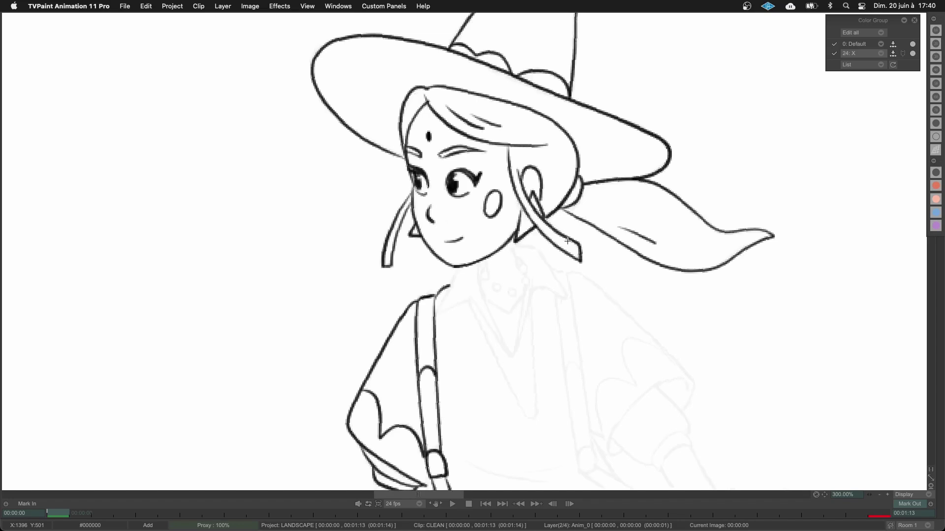
- Ink the neck lines and the left collar flap down to the point of the V-shaped opening
{"action": "scroll", "coordinate": [619, 259], "scroll_direction": "down", "scroll_amount": 5}
{"action": "scroll", "coordinate": [619, 260], "scroll_direction": "up", "scroll_amount": 4}
{"action": "left_click_drag", "start_coordinate": [492, 344], "coordinate": [431, 186]}
{"action": "left_click_drag", "start_coordinate": [409, 96], "coordinate": [486, 300]}
{"action": "left_click_drag", "start_coordinate": [323, 206], "coordinate": [487, 302]}
{"action": "left_click_drag", "start_coordinate": [365, 106], "coordinate": [323, 205]}
{"action": "left_click_drag", "start_coordinate": [492, 221], "coordinate": [486, 264]}
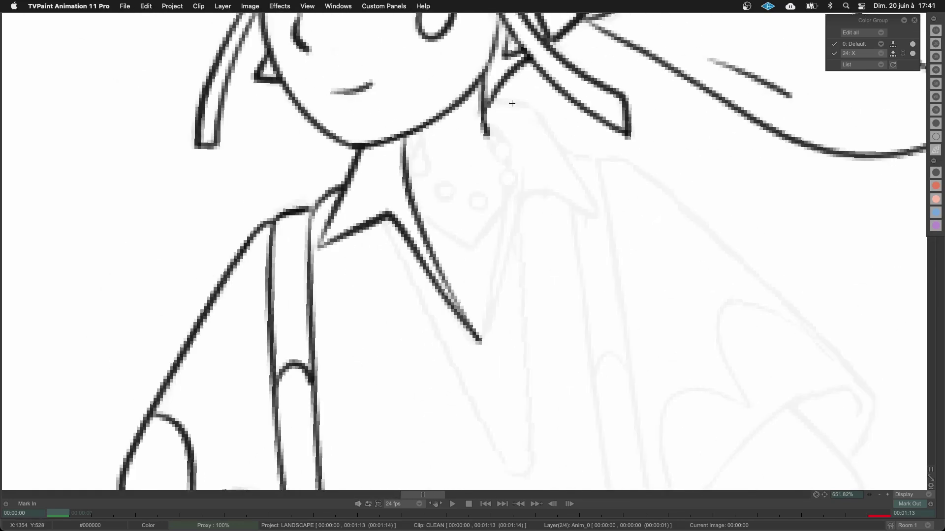
- Ink the right collar flap and the pointed choker with its round beads
{"action": "left_click_drag", "start_coordinate": [490, 102], "coordinate": [600, 217]}
{"action": "left_click_drag", "start_coordinate": [601, 216], "coordinate": [508, 193]}
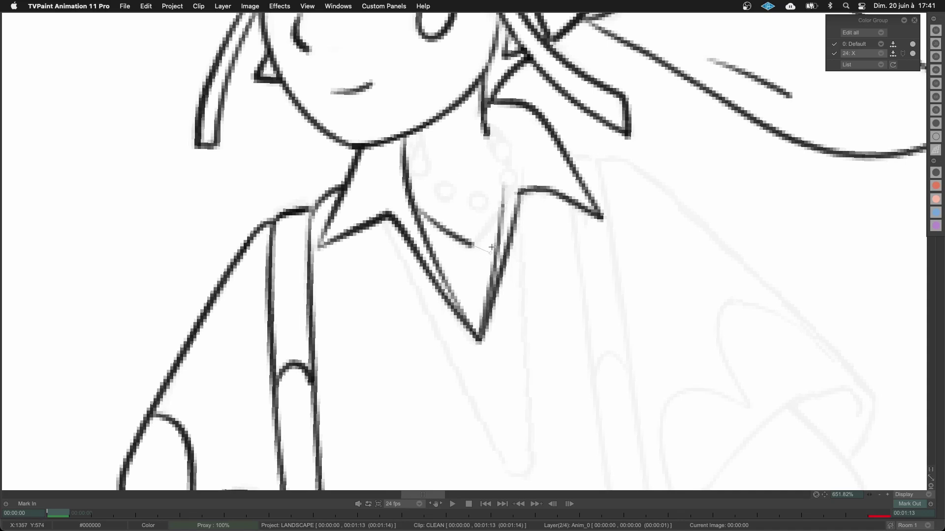
{"action": "left_click_drag", "start_coordinate": [487, 253], "coordinate": [505, 208]}
{"action": "scroll", "coordinate": [482, 232], "scroll_direction": "up", "scroll_amount": 1}
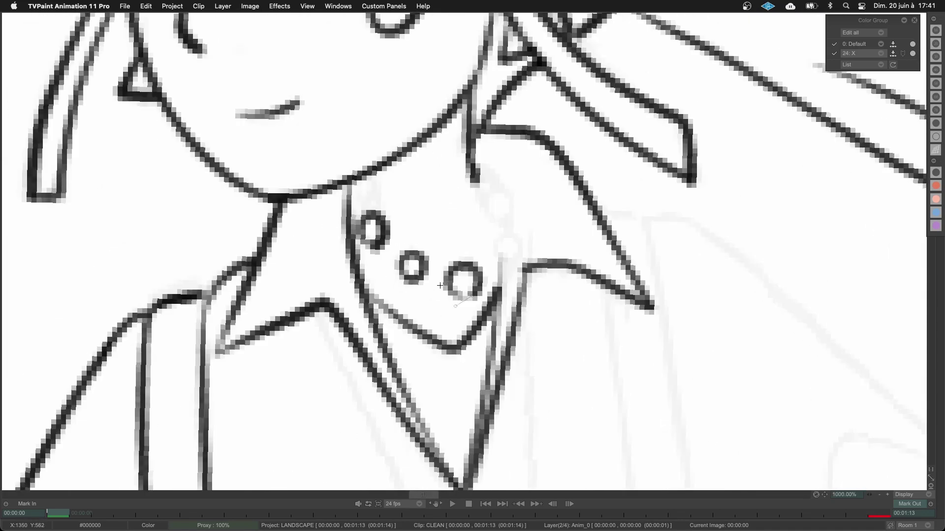
{"action": "left_click_drag", "start_coordinate": [353, 185], "coordinate": [375, 212]}
{"action": "scroll", "coordinate": [402, 195], "scroll_direction": "down", "scroll_amount": 5}
{"action": "scroll", "coordinate": [426, 227], "scroll_direction": "up", "scroll_amount": 4}
- Ink the deep rounded dress neckline and the right sleeve from the shoulder to its curved hem
{"action": "mouse_move", "coordinate": [263, 145]}
{"action": "left_mouse_down"}
{"action": "mouse_move", "coordinate": [409, 401]}
{"action": "mouse_move", "coordinate": [403, 394]}
{"action": "left_mouse_up"}
{"action": "mouse_move", "coordinate": [396, 131]}
{"action": "left_mouse_down"}
{"action": "mouse_move", "coordinate": [409, 389]}
{"action": "mouse_move", "coordinate": [561, 262]}
{"action": "left_mouse_up"}
{"action": "scroll", "coordinate": [484, 234], "scroll_direction": "down", "scroll_amount": 4}
{"action": "scroll", "coordinate": [466, 214], "scroll_direction": "up", "scroll_amount": 4}
{"action": "scroll", "coordinate": [447, 185], "scroll_direction": "down", "scroll_amount": 2}
{"action": "scroll", "coordinate": [541, 329], "scroll_direction": "up", "scroll_amount": 3}
{"action": "scroll", "coordinate": [485, 278], "scroll_direction": "up", "scroll_amount": 2}
{"action": "mouse_move", "coordinate": [356, 379]}
{"action": "left_mouse_down"}
{"action": "mouse_move", "coordinate": [456, 246]}
{"action": "mouse_move", "coordinate": [543, 162]}
{"action": "left_mouse_up"}
- Ink both long edges of the right suspender strap and the rounded buckle at its lower end
{"action": "scroll", "coordinate": [523, 308], "scroll_direction": "down", "scroll_amount": 3}
{"action": "left_click_drag", "start_coordinate": [339, 120], "coordinate": [517, 356]}
{"action": "left_click_drag", "start_coordinate": [512, 346], "coordinate": [534, 318]}
{"action": "left_click_drag", "start_coordinate": [339, 83], "coordinate": [512, 315]}
{"action": "scroll", "coordinate": [388, 197], "scroll_direction": "up", "scroll_amount": 3}
{"action": "mouse_move", "coordinate": [426, 228]}
{"action": "left_mouse_down"}
{"action": "mouse_move", "coordinate": [438, 204]}
{"action": "mouse_move", "coordinate": [470, 214]}
{"action": "left_mouse_up"}
{"action": "scroll", "coordinate": [504, 345], "scroll_direction": "down", "scroll_amount": 5}
- Ink the right arm's cuff band and both sides of the forearm down to the wrist
{"action": "scroll", "coordinate": [477, 78], "scroll_direction": "down", "scroll_amount": 3}
{"action": "scroll", "coordinate": [396, 209], "scroll_direction": "up", "scroll_amount": 6}
{"action": "left_click_drag", "start_coordinate": [328, 191], "coordinate": [396, 210]}
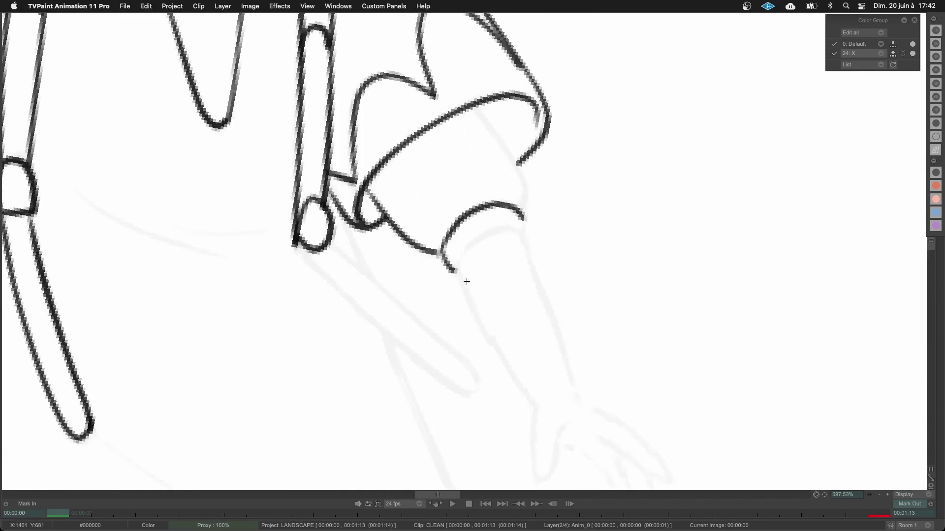
{"action": "left_click_drag", "start_coordinate": [465, 283], "coordinate": [468, 286]}
{"action": "scroll", "coordinate": [542, 94], "scroll_direction": "up", "scroll_amount": 2}
{"action": "left_click_drag", "start_coordinate": [407, 348], "coordinate": [510, 295]}
{"action": "left_click_drag", "start_coordinate": [440, 107], "coordinate": [514, 274]}
{"action": "scroll", "coordinate": [507, 295], "scroll_direction": "down", "scroll_amount": 6}
{"action": "left_click_drag", "start_coordinate": [614, 270], "coordinate": [612, 222]}
{"action": "scroll", "coordinate": [477, 259], "scroll_direction": "up", "scroll_amount": 6}
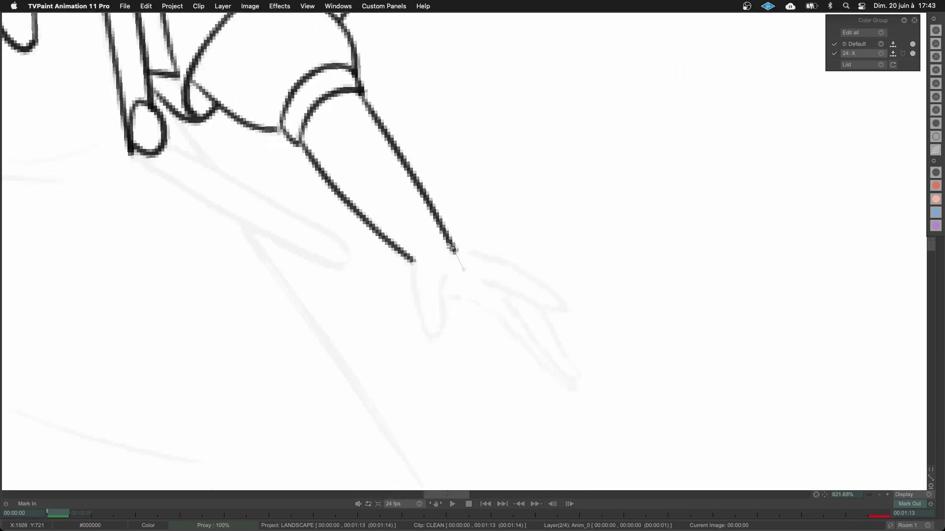
- Ink the right hand with its thumb and spread fingers
{"action": "scroll", "coordinate": [441, 263], "scroll_direction": "up", "scroll_amount": 3}
{"action": "scroll", "coordinate": [367, 169], "scroll_direction": "up", "scroll_amount": 1}
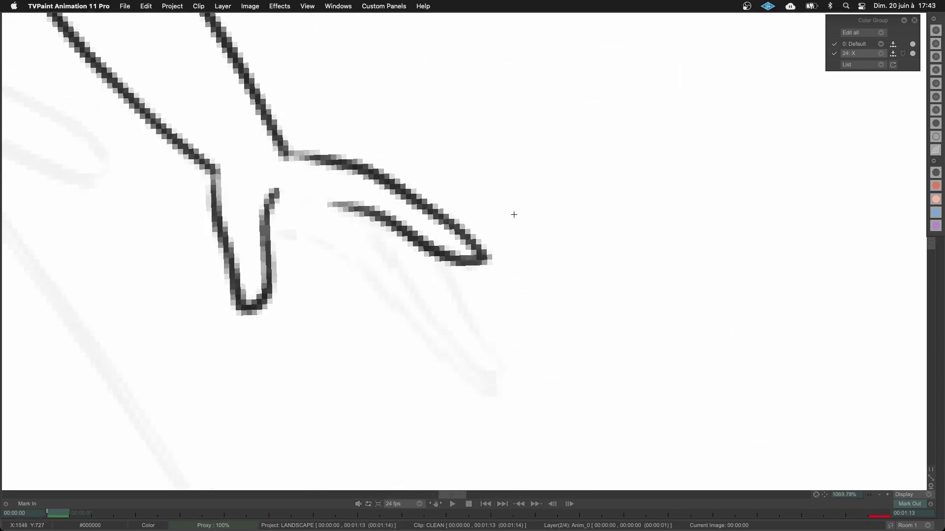
{"action": "scroll", "coordinate": [513, 214], "scroll_direction": "down", "scroll_amount": 2}
{"action": "scroll", "coordinate": [541, 202], "scroll_direction": "up", "scroll_amount": 3}
{"action": "scroll", "coordinate": [475, 262], "scroll_direction": "down", "scroll_amount": 1}
{"action": "left_click_drag", "start_coordinate": [443, 276], "coordinate": [487, 353]}
{"action": "left_click_drag", "start_coordinate": [386, 266], "coordinate": [485, 378]}
{"action": "left_click_drag", "start_coordinate": [285, 251], "coordinate": [485, 395]}
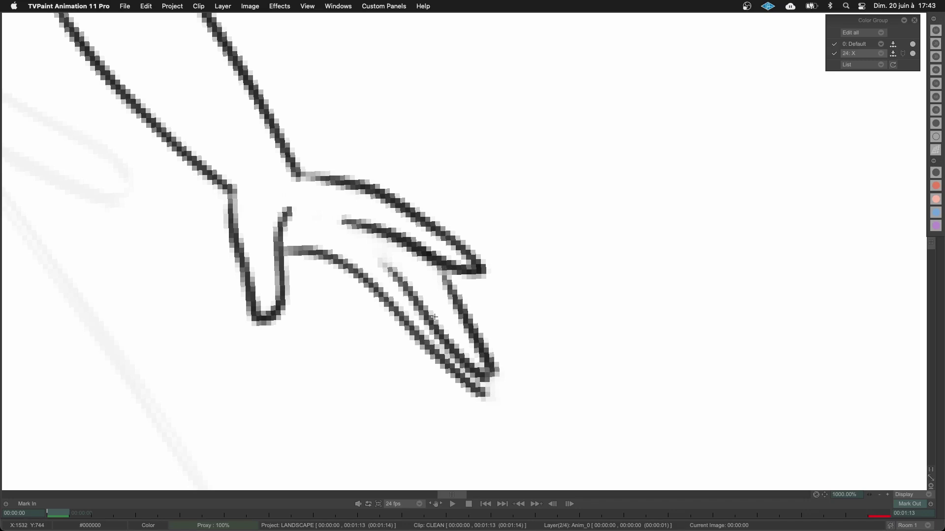
- Ink the right strap's hanging tail, the waist folds and the skirt's long right edge
{"action": "scroll", "coordinate": [515, 160], "scroll_direction": "down", "scroll_amount": 5}
{"action": "scroll", "coordinate": [456, 133], "scroll_direction": "up", "scroll_amount": 5}
{"action": "scroll", "coordinate": [404, 244], "scroll_direction": "down", "scroll_amount": 5}
{"action": "scroll", "coordinate": [564, 141], "scroll_direction": "up", "scroll_amount": 3}
{"action": "left_click_drag", "start_coordinate": [352, 110], "coordinate": [477, 295]}
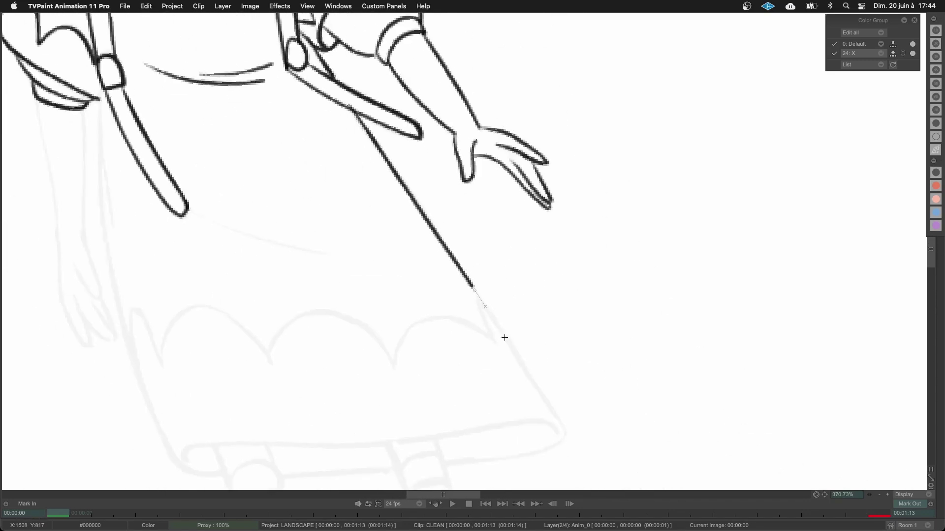
- Ink the rounded right corner of the skirt hem and the hem's upper fold line
{"action": "left_click_drag", "start_coordinate": [547, 401], "coordinate": [553, 455]}
{"action": "scroll", "coordinate": [567, 413], "scroll_direction": "down", "scroll_amount": 1}
{"action": "left_click_drag", "start_coordinate": [567, 413], "coordinate": [470, 441]}
{"action": "scroll", "coordinate": [516, 186], "scroll_direction": "up", "scroll_amount": 1}
{"action": "left_click_drag", "start_coordinate": [324, 113], "coordinate": [352, 103]}
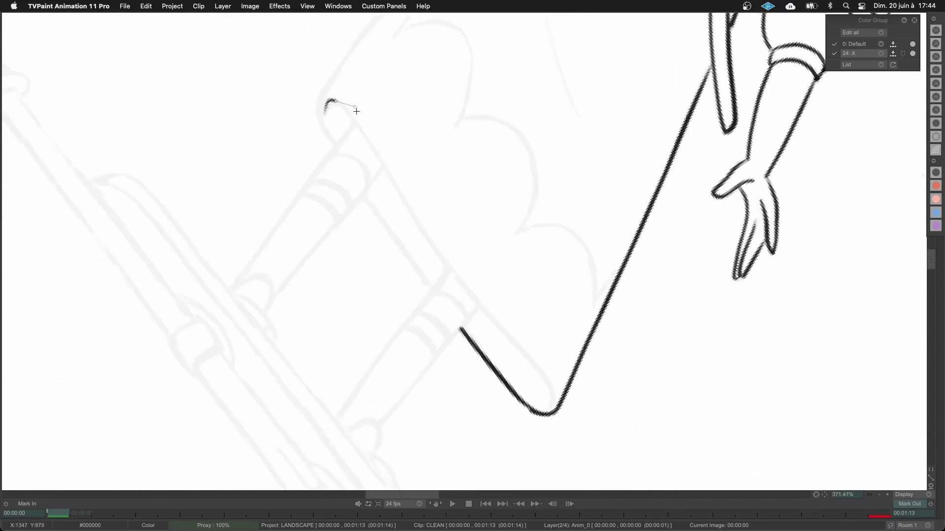
{"action": "left_click_drag", "start_coordinate": [559, 406], "coordinate": [558, 410]}
- Ink the skirt's long left edge and the lowered left forearm with its hand
{"action": "scroll", "coordinate": [507, 188], "scroll_direction": "down", "scroll_amount": 4}
{"action": "scroll", "coordinate": [450, 135], "scroll_direction": "up", "scroll_amount": 4}
{"action": "mouse_move", "coordinate": [380, 97]}
{"action": "left_mouse_down"}
{"action": "mouse_move", "coordinate": [451, 371]}
{"action": "mouse_move", "coordinate": [484, 420]}
{"action": "left_mouse_up"}
{"action": "left_click_drag", "start_coordinate": [367, 82], "coordinate": [403, 199]}
{"action": "scroll", "coordinate": [470, 256], "scroll_direction": "down", "scroll_amount": 5}
{"action": "scroll", "coordinate": [472, 197], "scroll_direction": "up", "scroll_amount": 6}
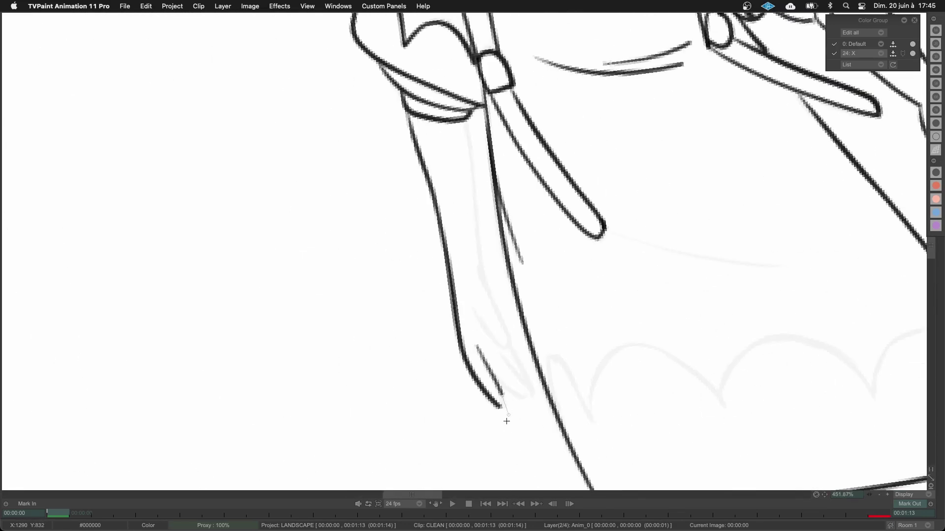
{"action": "scroll", "coordinate": [509, 410], "scroll_direction": "up", "scroll_amount": 3}
{"action": "scroll", "coordinate": [426, 285], "scroll_direction": "down", "scroll_amount": 9}
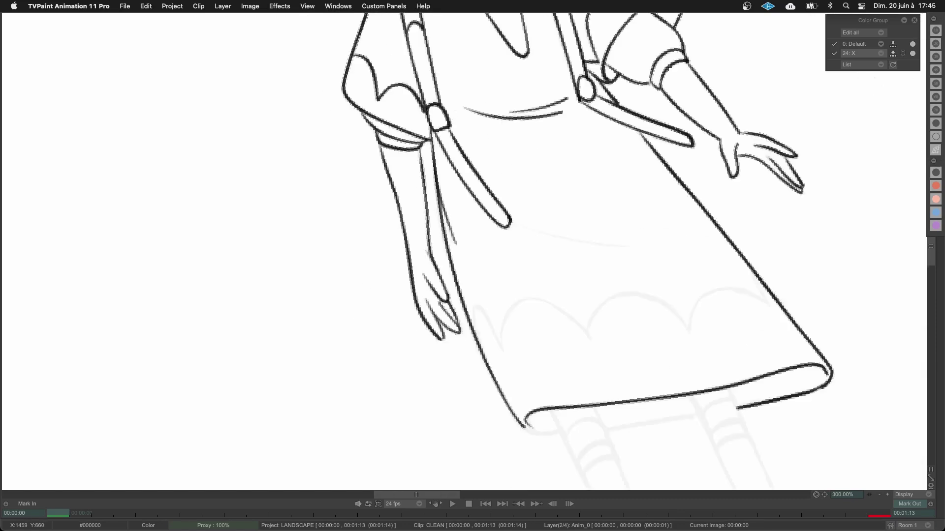
- Ink the scalloped trim across the lower skirt and save the project
{"action": "scroll", "coordinate": [527, 282], "scroll_direction": "up", "scroll_amount": 6}
{"action": "mouse_move", "coordinate": [202, 216]}
{"action": "left_mouse_down"}
{"action": "mouse_move", "coordinate": [390, 293]}
{"action": "mouse_move", "coordinate": [679, 268]}
{"action": "left_mouse_up"}
{"action": "scroll", "coordinate": [586, 209], "scroll_direction": "down", "scroll_amount": 6}
{"action": "key", "text": "super+s"}
- Ink the skirt hem's lower edge and left corner, and delete the hem line pieces crossing the legs
{"action": "scroll", "coordinate": [584, 205], "scroll_direction": "up", "scroll_amount": 8}
{"action": "scroll", "coordinate": [631, 143], "scroll_direction": "down", "scroll_amount": 9}
{"action": "scroll", "coordinate": [597, 271], "scroll_direction": "up", "scroll_amount": 8}
{"action": "left_click_drag", "start_coordinate": [299, 142], "coordinate": [299, 178]}
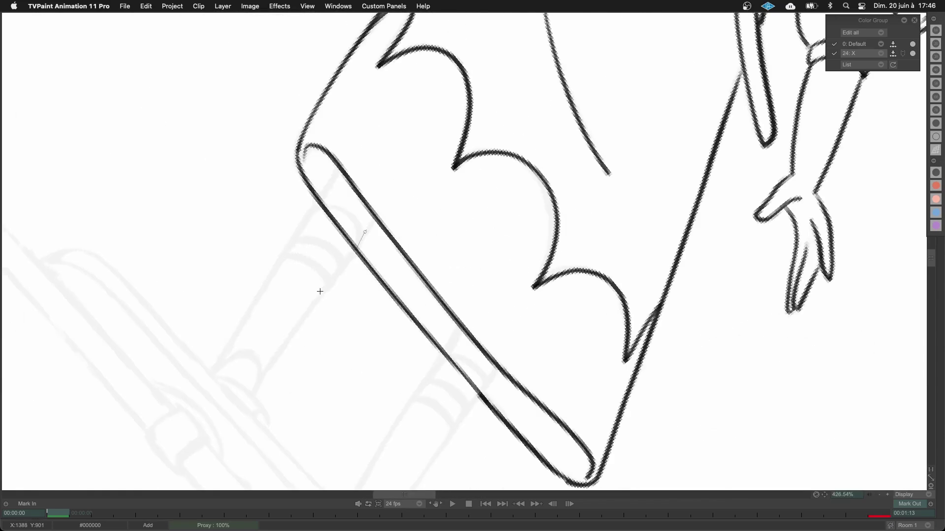
{"action": "left_click_drag", "start_coordinate": [476, 397], "coordinate": [455, 347]}
{"action": "key", "text": "BackSpace"}
- Ink the long side edges of the witch's legs below the skirt hem
{"action": "left_click_drag", "start_coordinate": [456, 347], "coordinate": [409, 169]}
{"action": "left_click_drag", "start_coordinate": [409, 169], "coordinate": [510, 384]}
{"action": "left_click_drag", "start_coordinate": [470, 163], "coordinate": [549, 361]}
{"action": "left_click_drag", "start_coordinate": [480, 184], "coordinate": [289, 190]}
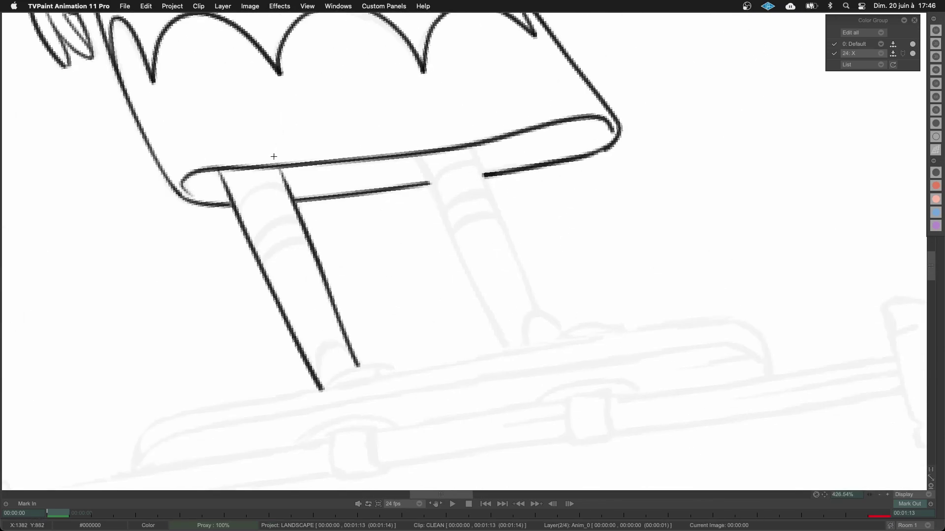
- Ink the curved stocking bands across the upper part of both legs
{"action": "scroll", "coordinate": [514, 255], "scroll_direction": "up", "scroll_amount": 4}
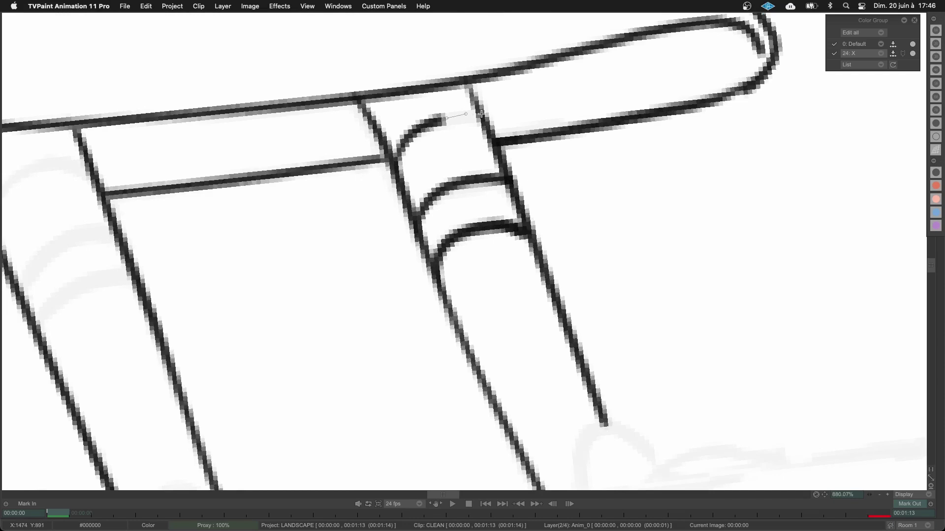
{"action": "left_click_drag", "start_coordinate": [439, 116], "coordinate": [473, 112]}
{"action": "scroll", "coordinate": [440, 116], "scroll_direction": "down", "scroll_amount": 11}
{"action": "scroll", "coordinate": [501, 230], "scroll_direction": "up", "scroll_amount": 10}
{"action": "left_click_drag", "start_coordinate": [427, 254], "coordinate": [484, 237]}
{"action": "left_click_drag", "start_coordinate": [439, 299], "coordinate": [498, 283]}
{"action": "left_click_drag", "start_coordinate": [454, 327], "coordinate": [512, 309]}
- Ink the rounded ankle shapes at the lower ends of both legs
{"action": "scroll", "coordinate": [525, 294], "scroll_direction": "down", "scroll_amount": 10}
{"action": "scroll", "coordinate": [466, 277], "scroll_direction": "up", "scroll_amount": 11}
{"action": "mouse_move", "coordinate": [458, 394]}
{"action": "left_mouse_down"}
{"action": "mouse_move", "coordinate": [545, 295]}
{"action": "mouse_move", "coordinate": [551, 317]}
{"action": "left_mouse_up"}
{"action": "scroll", "coordinate": [551, 317], "scroll_direction": "down", "scroll_amount": 7}
{"action": "scroll", "coordinate": [506, 275], "scroll_direction": "up", "scroll_amount": 8}
{"action": "left_click_drag", "start_coordinate": [512, 306], "coordinate": [626, 280]}
{"action": "scroll", "coordinate": [480, 354], "scroll_direction": "down", "scroll_amount": 11}
{"action": "scroll", "coordinate": [517, 334], "scroll_direction": "down", "scroll_amount": 3}
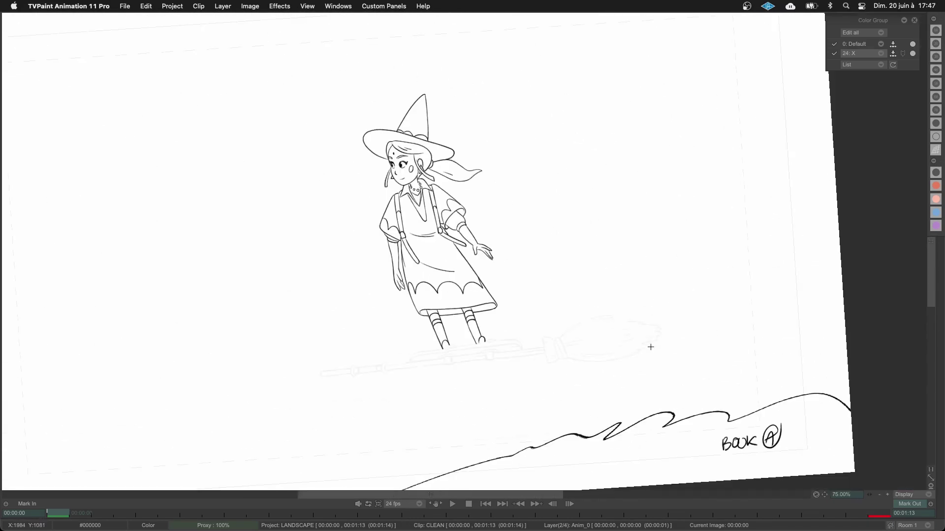
- Examine the inked legs close up and the whole witch from a distance
{"action": "key", "text": "h"}
{"action": "scroll", "coordinate": [428, 167], "scroll_direction": "up", "scroll_amount": 14}
{"action": "scroll", "coordinate": [532, 165], "scroll_direction": "down", "scroll_amount": 12}
{"action": "key", "text": "h"}
{"action": "scroll", "coordinate": [373, 165], "scroll_direction": "up", "scroll_amount": 12}
{"action": "key", "text": "h"}
{"action": "scroll", "coordinate": [464, 252], "scroll_direction": "down", "scroll_amount": 13}
{"action": "scroll", "coordinate": [723, 118], "scroll_direction": "up", "scroll_amount": 13}
{"action": "scroll", "coordinate": [559, 175], "scroll_direction": "down", "scroll_amount": 12}
{"action": "key", "text": "h"}
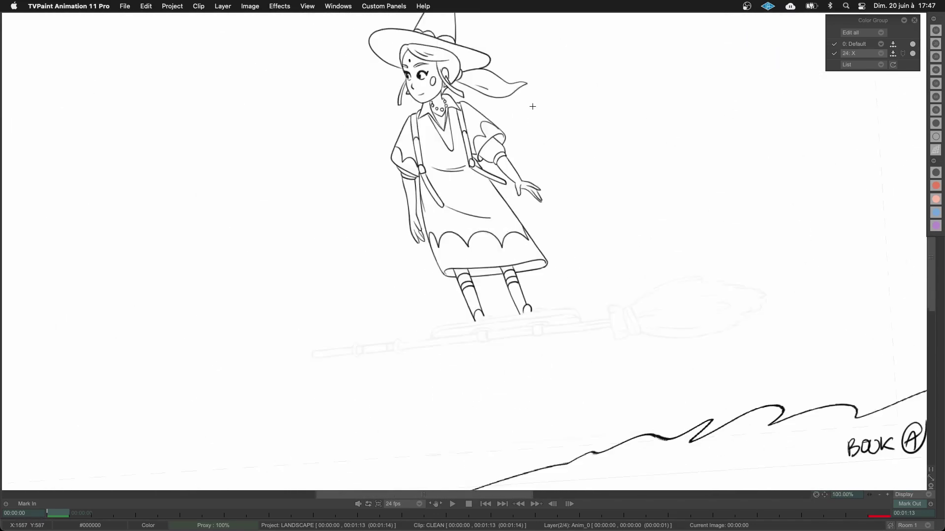
- Ink the upper edge of the board under the witch's feet, with its rounded ends
{"action": "scroll", "coordinate": [362, 114], "scroll_direction": "up", "scroll_amount": 5}
{"action": "key", "text": "super+z"}
{"action": "key", "text": "h"}
{"action": "scroll", "coordinate": [552, 466], "scroll_direction": "down", "scroll_amount": 1}
{"action": "left_click_drag", "start_coordinate": [368, 371], "coordinate": [374, 318]}
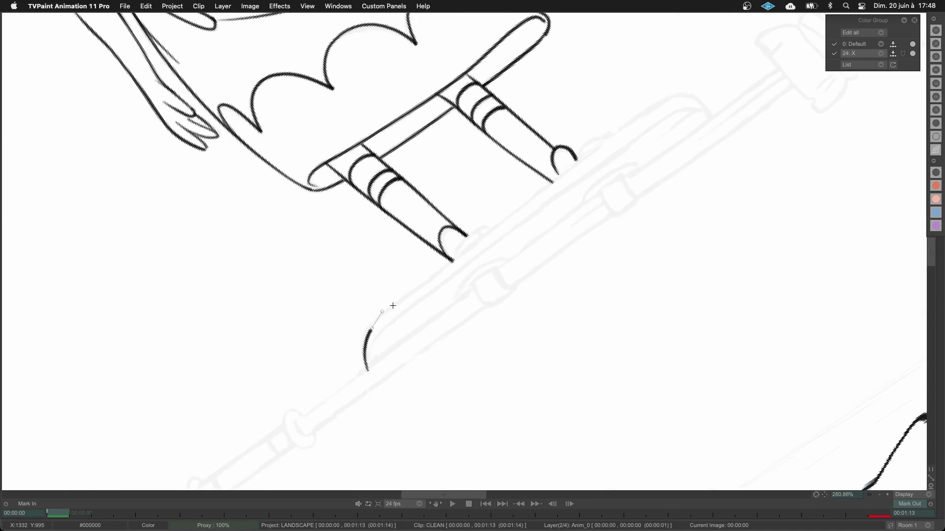
{"action": "left_click_drag", "start_coordinate": [713, 112], "coordinate": [709, 123]}
- Ink the shoe tips of both feet where they rest on the board
{"action": "scroll", "coordinate": [640, 148], "scroll_direction": "up", "scroll_amount": 4}
{"action": "left_click_drag", "start_coordinate": [538, 245], "coordinate": [658, 217]}
{"action": "left_click_drag", "start_coordinate": [231, 329], "coordinate": [338, 307]}
{"action": "scroll", "coordinate": [552, 200], "scroll_direction": "down", "scroll_amount": 10}
{"action": "scroll", "coordinate": [722, 111], "scroll_direction": "up", "scroll_amount": 5}
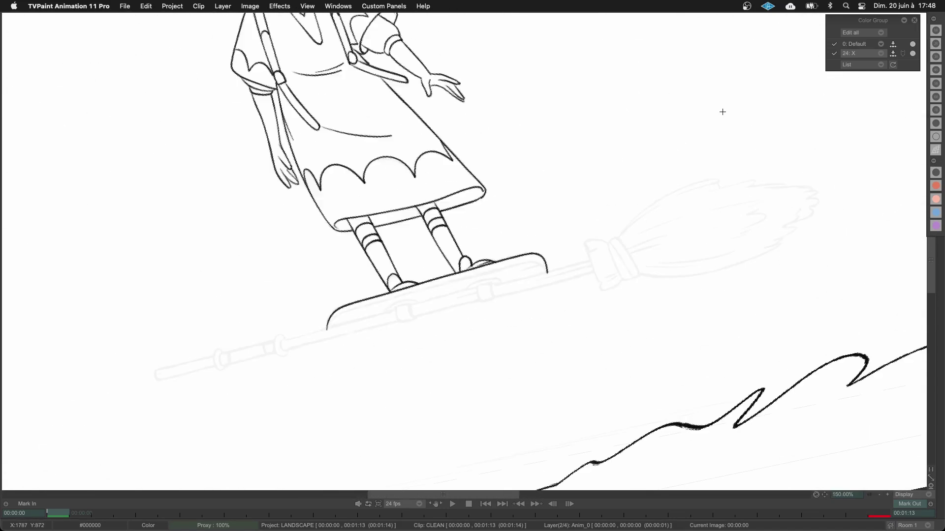
- Ink the board's second long edge parallel to its top and refine its rounded end
{"action": "key", "text": "super+z"}
{"action": "scroll", "coordinate": [419, 227], "scroll_direction": "up", "scroll_amount": 4}
{"action": "left_click_drag", "start_coordinate": [515, 280], "coordinate": [516, 286]}
{"action": "scroll", "coordinate": [479, 213], "scroll_direction": "down", "scroll_amount": 3}
{"action": "left_click_drag", "start_coordinate": [479, 213], "coordinate": [449, 182]}
{"action": "mouse_move", "coordinate": [275, 101]}
{"action": "left_mouse_down"}
{"action": "mouse_move", "coordinate": [538, 352]}
{"action": "mouse_move", "coordinate": [566, 412]}
{"action": "left_mouse_up"}
{"action": "left_click_drag", "start_coordinate": [534, 369], "coordinate": [566, 408]}
{"action": "scroll", "coordinate": [692, 232], "scroll_direction": "up", "scroll_amount": 2}
- Undo the misplaced long stroke and ink the board's remaining underside line
{"action": "scroll", "coordinate": [427, 223], "scroll_direction": "down", "scroll_amount": 8}
{"action": "scroll", "coordinate": [424, 244], "scroll_direction": "up", "scroll_amount": 3}
{"action": "scroll", "coordinate": [296, 215], "scroll_direction": "down", "scroll_amount": 1}
{"action": "left_click_drag", "start_coordinate": [770, 240], "coordinate": [609, 176]}
{"action": "key", "text": "super+z"}
{"action": "scroll", "coordinate": [306, 114], "scroll_direction": "up", "scroll_amount": 3}
{"action": "left_click_drag", "start_coordinate": [306, 114], "coordinate": [452, 279]}
{"action": "scroll", "coordinate": [293, 111], "scroll_direction": "down", "scroll_amount": 3}
{"action": "scroll", "coordinate": [462, 192], "scroll_direction": "up", "scroll_amount": 2}
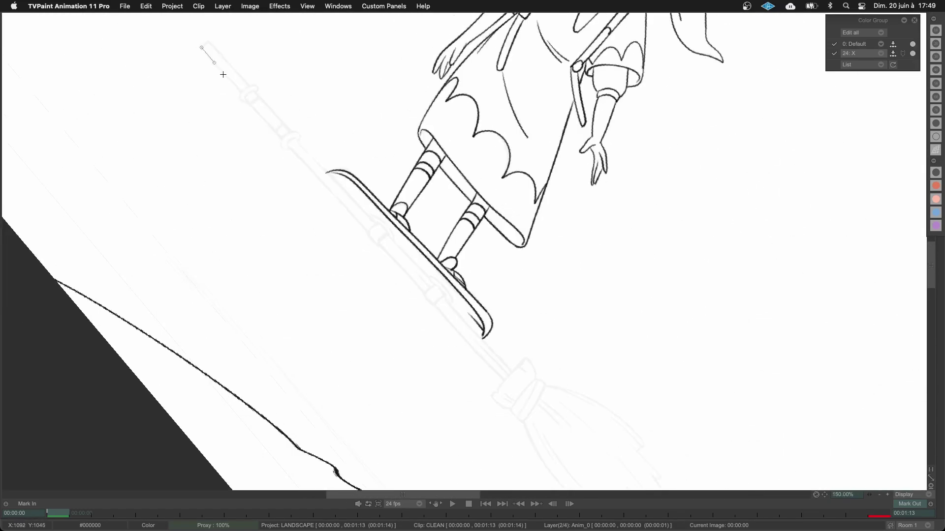
- Ink the broom's binding, with its diagonal wrapped band and the flared collar with small folds
{"action": "scroll", "coordinate": [407, 274], "scroll_direction": "down", "scroll_amount": 2}
{"action": "scroll", "coordinate": [677, 171], "scroll_direction": "up", "scroll_amount": 6}
{"action": "left_click_drag", "start_coordinate": [404, 345], "coordinate": [485, 313]}
{"action": "mouse_move", "coordinate": [460, 300]}
{"action": "left_mouse_down"}
{"action": "mouse_move", "coordinate": [414, 248]}
{"action": "mouse_move", "coordinate": [527, 227]}
{"action": "left_mouse_up"}
{"action": "scroll", "coordinate": [467, 245], "scroll_direction": "down", "scroll_amount": 1}
{"action": "left_click_drag", "start_coordinate": [407, 260], "coordinate": [416, 313]}
{"action": "mouse_move", "coordinate": [561, 288]}
{"action": "left_mouse_down"}
{"action": "mouse_move", "coordinate": [474, 148]}
{"action": "mouse_move", "coordinate": [547, 221]}
{"action": "left_mouse_up"}
{"action": "left_click_drag", "start_coordinate": [503, 266], "coordinate": [592, 371]}
{"action": "left_click_drag", "start_coordinate": [500, 265], "coordinate": [608, 358]}
{"action": "scroll", "coordinate": [603, 363], "scroll_direction": "up", "scroll_amount": 2}
{"action": "scroll", "coordinate": [404, 178], "scroll_direction": "down", "scroll_amount": 4}
- Ink one long edge of the broom's bristles and the ragged tips at their end
{"action": "left_click_drag", "start_coordinate": [342, 231], "coordinate": [289, 162]}
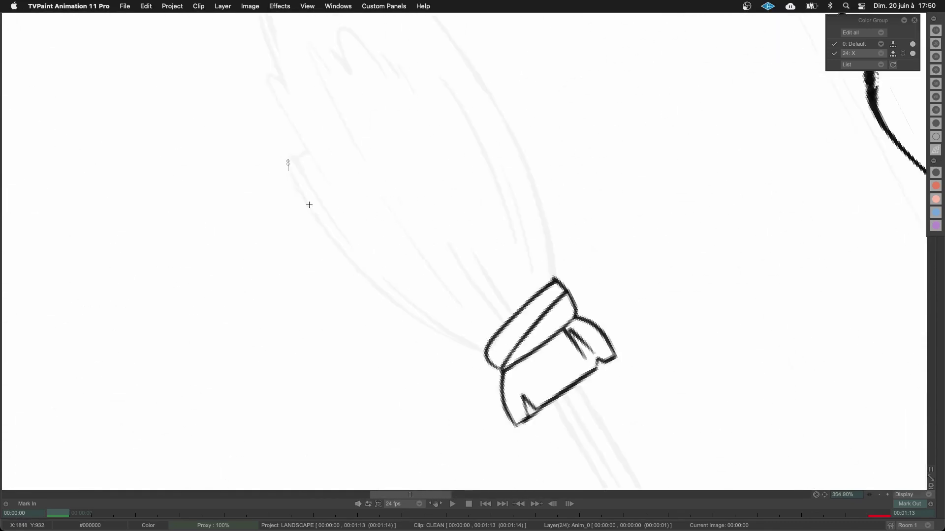
{"action": "scroll", "coordinate": [328, 211], "scroll_direction": "up", "scroll_amount": 3}
{"action": "left_click_drag", "start_coordinate": [389, 301], "coordinate": [305, 153]}
{"action": "left_click_drag", "start_coordinate": [338, 133], "coordinate": [379, 194]}
{"action": "scroll", "coordinate": [365, 177], "scroll_direction": "down", "scroll_amount": 1}
{"action": "mouse_move", "coordinate": [426, 270]}
{"action": "left_mouse_down"}
{"action": "mouse_move", "coordinate": [315, 68]}
{"action": "mouse_move", "coordinate": [391, 279]}
{"action": "left_mouse_up"}
{"action": "left_click_drag", "start_coordinate": [429, 311], "coordinate": [379, 145]}
{"action": "left_click_drag", "start_coordinate": [359, 77], "coordinate": [383, 184]}
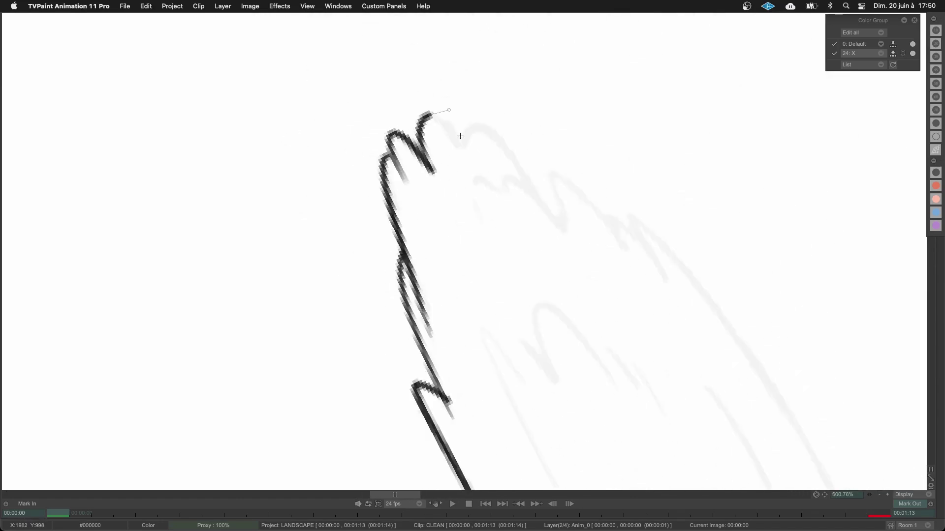
{"action": "left_click_drag", "start_coordinate": [592, 212], "coordinate": [653, 269]}
- Ink the opposite long edge of the bristles from the ragged tips back to the binding
{"action": "scroll", "coordinate": [478, 137], "scroll_direction": "down", "scroll_amount": 3}
{"action": "left_click_drag", "start_coordinate": [479, 137], "coordinate": [413, 66]}
{"action": "left_click_drag", "start_coordinate": [387, 113], "coordinate": [502, 342]}
{"action": "left_click_drag", "start_coordinate": [472, 308], "coordinate": [405, 167]}
- Ink the loose straw lines inside the broom's bristles
{"action": "mouse_move", "coordinate": [477, 329]}
{"action": "left_mouse_down"}
{"action": "mouse_move", "coordinate": [456, 236]}
{"action": "mouse_move", "coordinate": [403, 254]}
{"action": "left_mouse_up"}
{"action": "scroll", "coordinate": [456, 253], "scroll_direction": "up", "scroll_amount": 1}
{"action": "left_click_drag", "start_coordinate": [406, 312], "coordinate": [417, 325]}
{"action": "left_click_drag", "start_coordinate": [315, 84], "coordinate": [406, 216]}
{"action": "mouse_move", "coordinate": [338, 163]}
{"action": "left_mouse_down"}
{"action": "mouse_move", "coordinate": [400, 294]}
{"action": "mouse_move", "coordinate": [367, 204]}
{"action": "left_mouse_up"}
{"action": "scroll", "coordinate": [381, 148], "scroll_direction": "up", "scroll_amount": 4}
{"action": "mouse_move", "coordinate": [348, 174]}
{"action": "left_mouse_down"}
{"action": "mouse_move", "coordinate": [384, 119]}
{"action": "mouse_move", "coordinate": [526, 275]}
{"action": "left_mouse_up"}
{"action": "scroll", "coordinate": [552, 224], "scroll_direction": "down", "scroll_amount": 8}
{"action": "scroll", "coordinate": [534, 136], "scroll_direction": "up", "scroll_amount": 8}
{"action": "scroll", "coordinate": [662, 163], "scroll_direction": "down", "scroll_amount": 6}
{"action": "left_click_drag", "start_coordinate": [546, 186], "coordinate": [561, 256]}
- Ink the broom handle's edges between the rear bracket and the binding, and outline the handle's free end
{"action": "scroll", "coordinate": [465, 251], "scroll_direction": "up", "scroll_amount": 3}
{"action": "left_click_drag", "start_coordinate": [352, 209], "coordinate": [392, 264]}
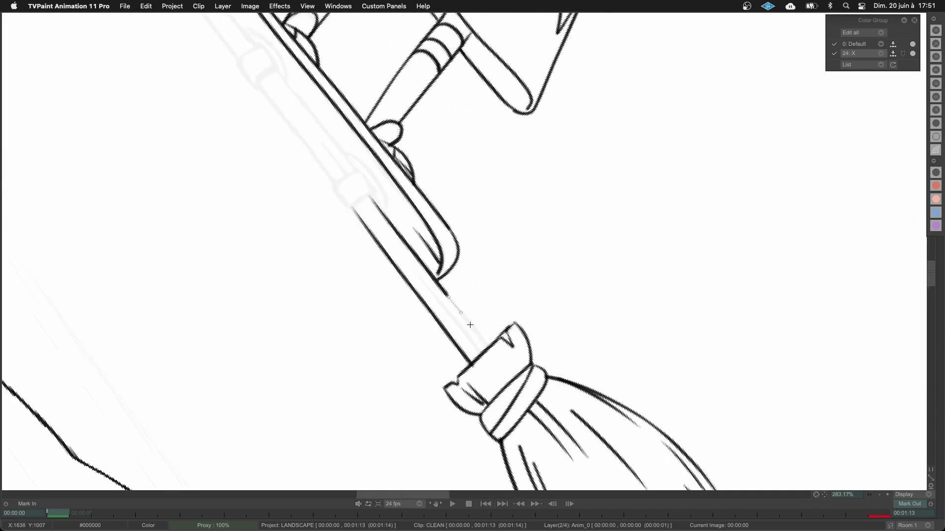
{"action": "scroll", "coordinate": [501, 366], "scroll_direction": "down", "scroll_amount": 4}
{"action": "scroll", "coordinate": [273, 104], "scroll_direction": "up", "scroll_amount": 4}
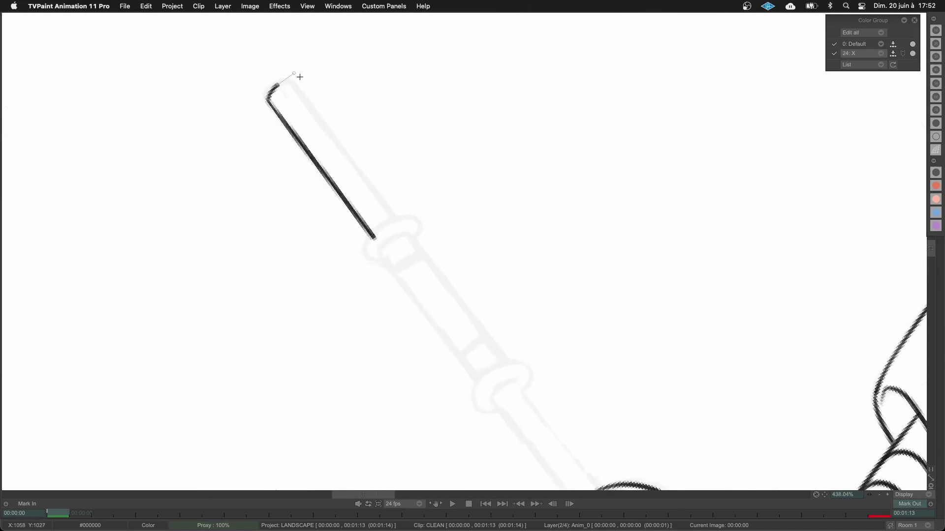
{"action": "scroll", "coordinate": [344, 192], "scroll_direction": "up", "scroll_amount": 3}
- Ink the handle section between the two rings, with the curved stripes across it
{"action": "mouse_move", "coordinate": [282, 99]}
{"action": "left_mouse_down"}
{"action": "mouse_move", "coordinate": [435, 300]}
{"action": "mouse_move", "coordinate": [483, 274]}
{"action": "left_mouse_up"}
{"action": "left_click_drag", "start_coordinate": [445, 230], "coordinate": [410, 259]}
{"action": "left_click_drag", "start_coordinate": [409, 199], "coordinate": [498, 337]}
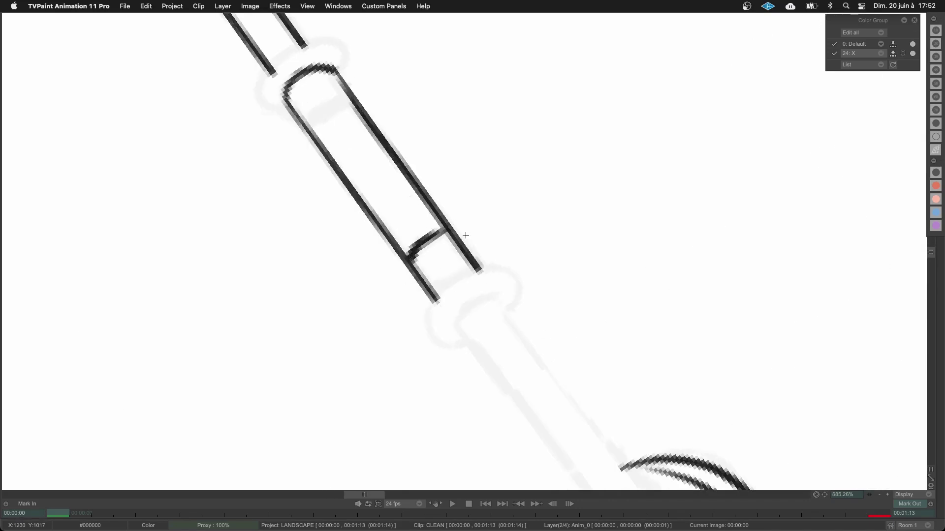
{"action": "key", "text": "super+z"}
{"action": "scroll", "coordinate": [542, 333], "scroll_direction": "down", "scroll_amount": 2}
{"action": "left_click_drag", "start_coordinate": [418, 181], "coordinate": [393, 204]}
- Ink the handle ring nearest the board and the handle edges running from it to the board
{"action": "scroll", "coordinate": [333, 106], "scroll_direction": "up", "scroll_amount": 3}
{"action": "left_click_drag", "start_coordinate": [424, 281], "coordinate": [488, 230]}
{"action": "left_click_drag", "start_coordinate": [639, 394], "coordinate": [458, 174]}
{"action": "left_click_drag", "start_coordinate": [514, 413], "coordinate": [588, 368]}
{"action": "scroll", "coordinate": [571, 367], "scroll_direction": "down", "scroll_amount": 4}
{"action": "mouse_move", "coordinate": [696, 456]}
{"action": "left_mouse_down"}
{"action": "mouse_move", "coordinate": [492, 177]}
{"action": "mouse_move", "coordinate": [459, 155]}
{"action": "left_mouse_up"}
{"action": "left_click_drag", "start_coordinate": [301, 70], "coordinate": [508, 334]}
{"action": "key", "text": "super+z"}
- Ink the two square brackets clasping the handle beneath the board and the curved piece beside the front one
{"action": "scroll", "coordinate": [303, 50], "scroll_direction": "up", "scroll_amount": 4}
{"action": "left_click_drag", "start_coordinate": [320, 127], "coordinate": [352, 63]}
{"action": "scroll", "coordinate": [366, 50], "scroll_direction": "down", "scroll_amount": 4}
{"action": "scroll", "coordinate": [551, 379], "scroll_direction": "up", "scroll_amount": 4}
{"action": "left_click_drag", "start_coordinate": [407, 239], "coordinate": [559, 263]}
{"action": "left_click_drag", "start_coordinate": [525, 183], "coordinate": [563, 223]}
{"action": "scroll", "coordinate": [466, 254], "scroll_direction": "down", "scroll_amount": 4}
{"action": "scroll", "coordinate": [590, 384], "scroll_direction": "up", "scroll_amount": 5}
{"action": "left_click_drag", "start_coordinate": [481, 181], "coordinate": [429, 306]}
{"action": "mouse_move", "coordinate": [428, 305]}
{"action": "left_mouse_down"}
{"action": "mouse_move", "coordinate": [523, 247]}
{"action": "mouse_move", "coordinate": [472, 162]}
{"action": "left_mouse_up"}
{"action": "scroll", "coordinate": [463, 256], "scroll_direction": "down", "scroll_amount": 3}
{"action": "left_click_drag", "start_coordinate": [433, 174], "coordinate": [475, 260]}
{"action": "key", "text": "super+z"}
- Ink the outer edge of the broom handle between the two brackets
{"action": "scroll", "coordinate": [478, 162], "scroll_direction": "down", "scroll_amount": 2}
{"action": "left_click_drag", "start_coordinate": [327, 178], "coordinate": [438, 325]}
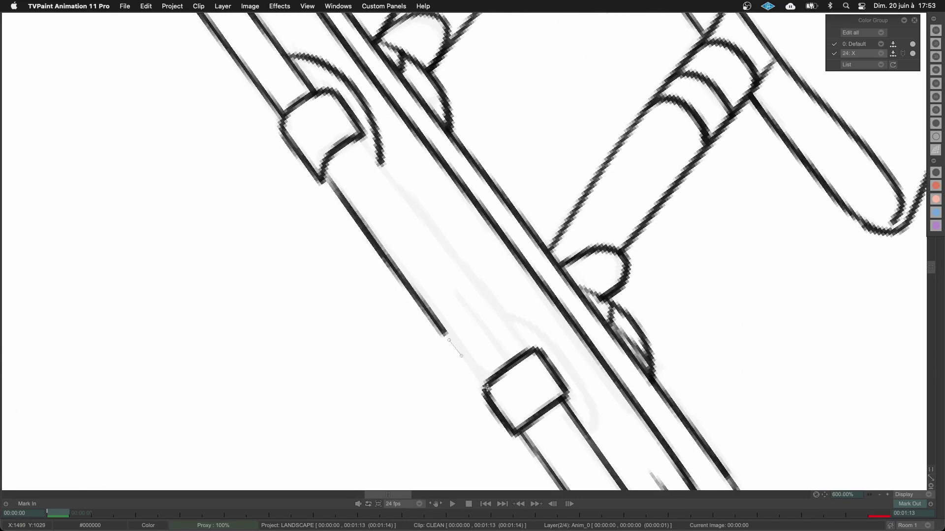
{"action": "scroll", "coordinate": [383, 168], "scroll_direction": "down", "scroll_amount": 5}
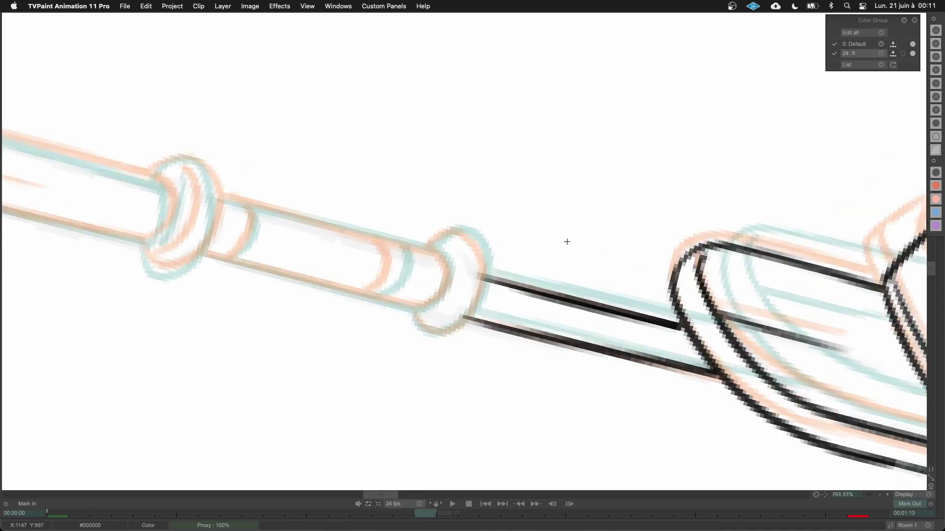
- Ink the broom handle's rings and front sections on the in-between frame, following the coloured onion-skin lines
{"action": "mouse_move", "coordinate": [566, 242]}
{"action": "left_mouse_down"}
{"action": "mouse_move", "coordinate": [583, 297]}
{"action": "mouse_move", "coordinate": [377, 308]}
{"action": "mouse_move", "coordinate": [428, 252]}
{"action": "left_mouse_up"}
{"action": "scroll", "coordinate": [582, 297], "scroll_direction": "down", "scroll_amount": 1}
{"action": "left_click_drag", "start_coordinate": [398, 289], "coordinate": [589, 419]}
{"action": "left_click_drag", "start_coordinate": [427, 266], "coordinate": [577, 365]}
{"action": "left_click_drag", "start_coordinate": [423, 246], "coordinate": [538, 273]}
{"action": "scroll", "coordinate": [538, 272], "scroll_direction": "up", "scroll_amount": 3}
{"action": "mouse_move", "coordinate": [214, 125]}
{"action": "left_mouse_down"}
{"action": "mouse_move", "coordinate": [466, 298]}
{"action": "mouse_move", "coordinate": [494, 340]}
{"action": "left_mouse_up"}
{"action": "mouse_move", "coordinate": [295, 130]}
{"action": "left_mouse_down"}
{"action": "mouse_move", "coordinate": [523, 289]}
{"action": "mouse_move", "coordinate": [564, 333]}
{"action": "mouse_move", "coordinate": [494, 370]}
{"action": "left_mouse_up"}
{"action": "left_click_drag", "start_coordinate": [448, 328], "coordinate": [490, 258]}
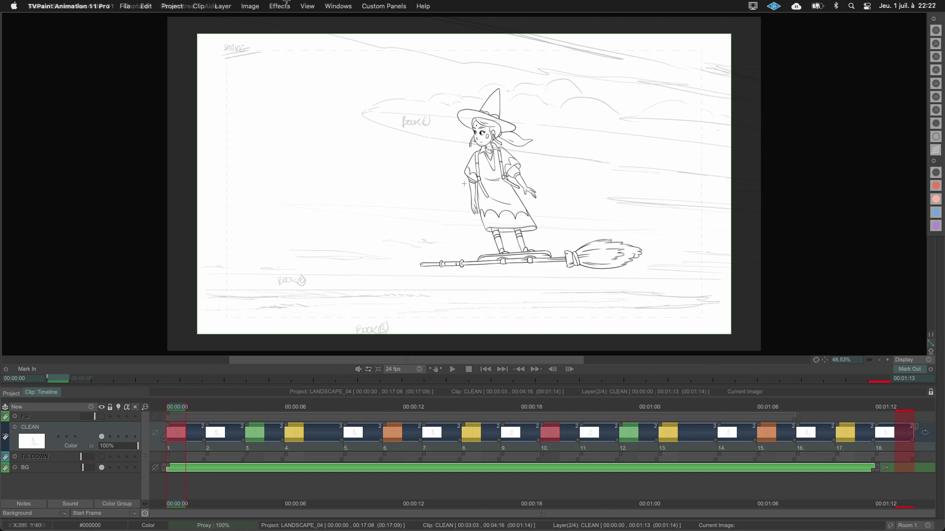
- Open the FX Stack and add the Stylize effect Erode to the CLEAN layer
{"action": "left_click", "coordinate": [335, 5]}
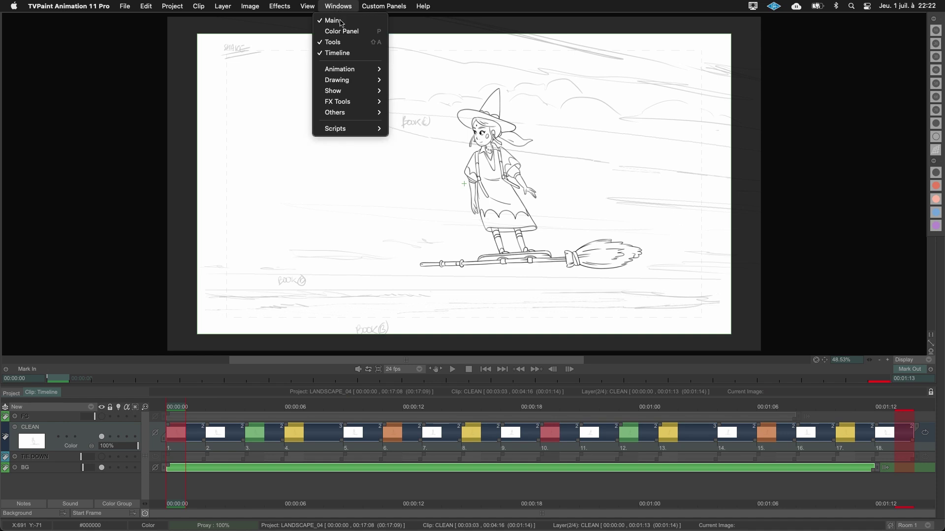
{"action": "mouse_move", "coordinate": [357, 102]}
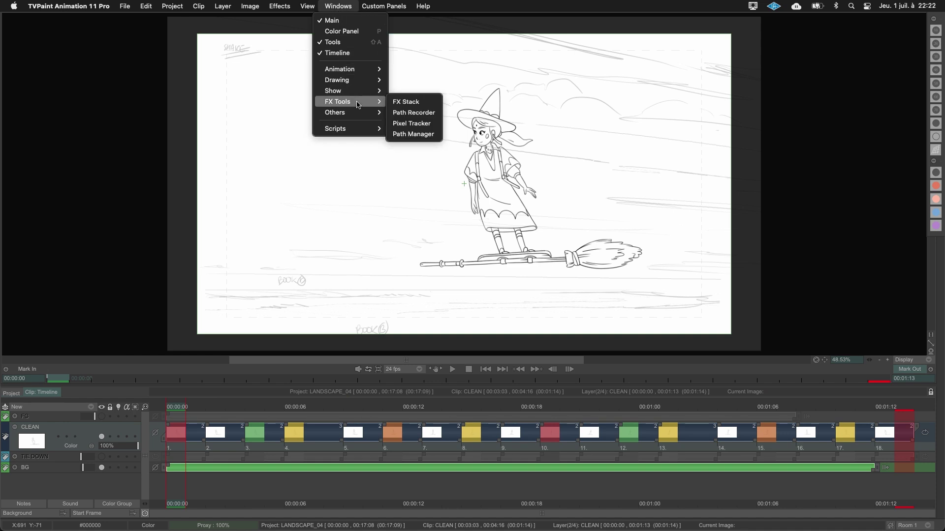
{"action": "left_click", "coordinate": [410, 102]}
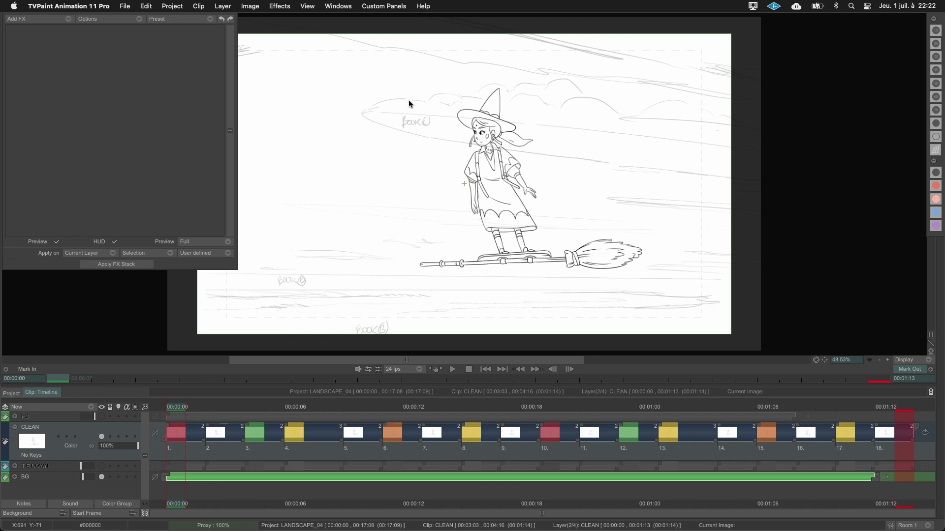
{"action": "left_click", "coordinate": [18, 21]}
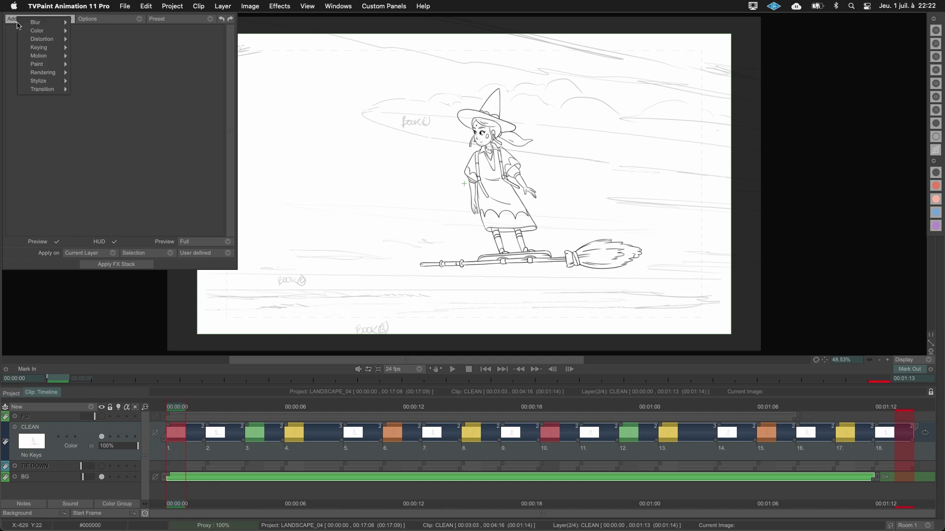
{"action": "mouse_move", "coordinate": [44, 80]}
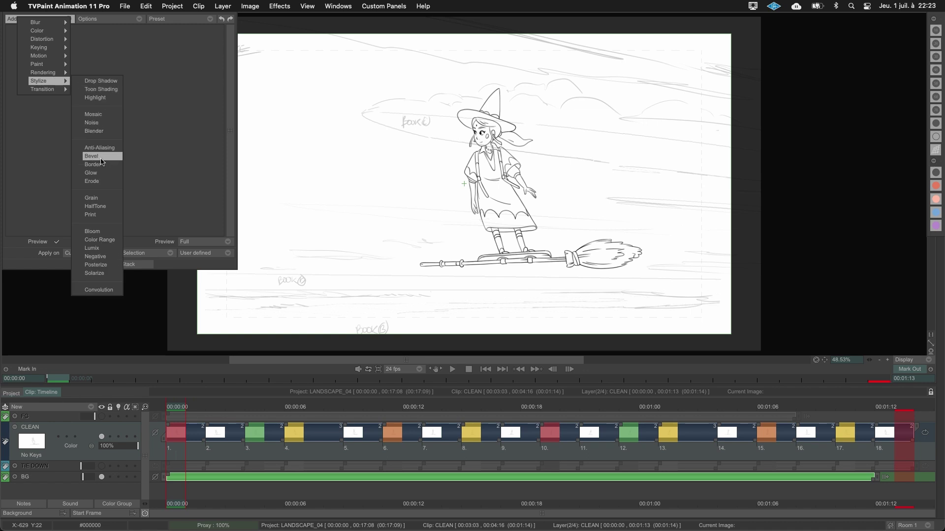
{"action": "left_click", "coordinate": [100, 182]}
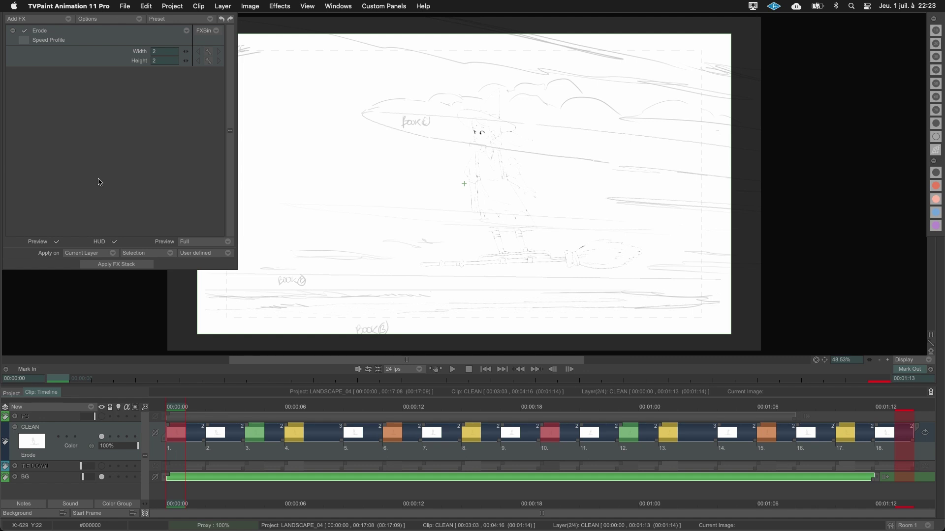
- Try an Erode width of 1.1 and compare the lines with the effect off and on
{"action": "left_click_drag", "start_coordinate": [166, 51], "coordinate": [144, 51]}
{"action": "type", "text": "1.1"}
{"action": "key", "text": "Return"}
{"action": "left_click", "coordinate": [24, 30]}
{"action": "left_click", "coordinate": [26, 33]}
- Set the Erode effect's width and height to 0.4
{"action": "left_click", "coordinate": [152, 51]}
{"action": "type", "text": "0."}
{"action": "left_click_drag", "start_coordinate": [164, 61], "coordinate": [151, 64]}
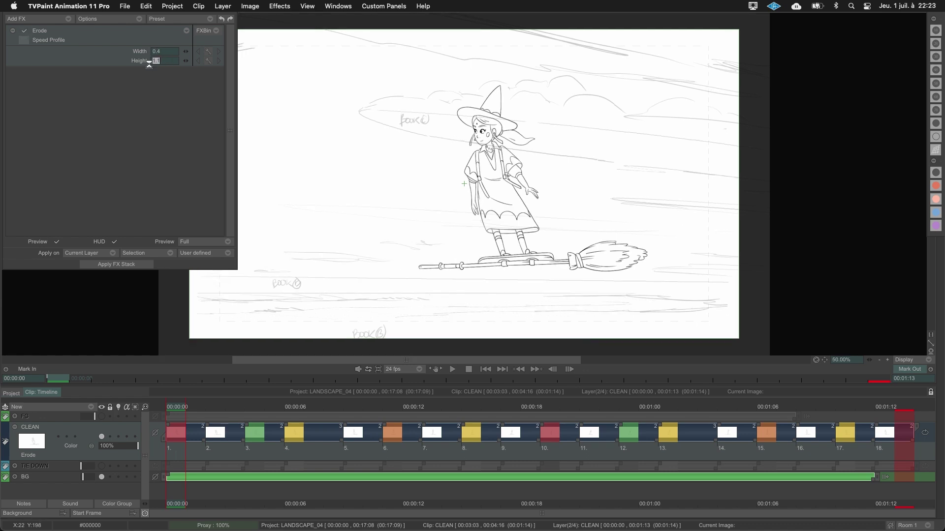
{"action": "type", "text": "0.4"}
{"action": "key", "text": "Return"}
- Compare the witch's lines up close with the Erode effect switched off and on
{"action": "left_click", "coordinate": [23, 31]}
{"action": "left_click", "coordinate": [24, 32]}
{"action": "scroll", "coordinate": [598, 162], "scroll_direction": "up", "scroll_amount": 3}
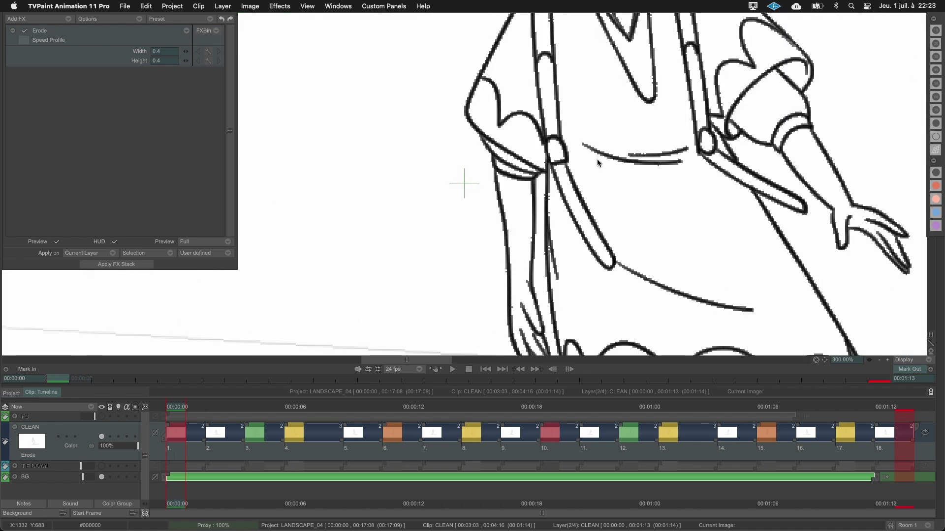
{"action": "left_click", "coordinate": [24, 31]}
{"action": "left_click", "coordinate": [24, 31]}
{"action": "left_click", "coordinate": [24, 31]}
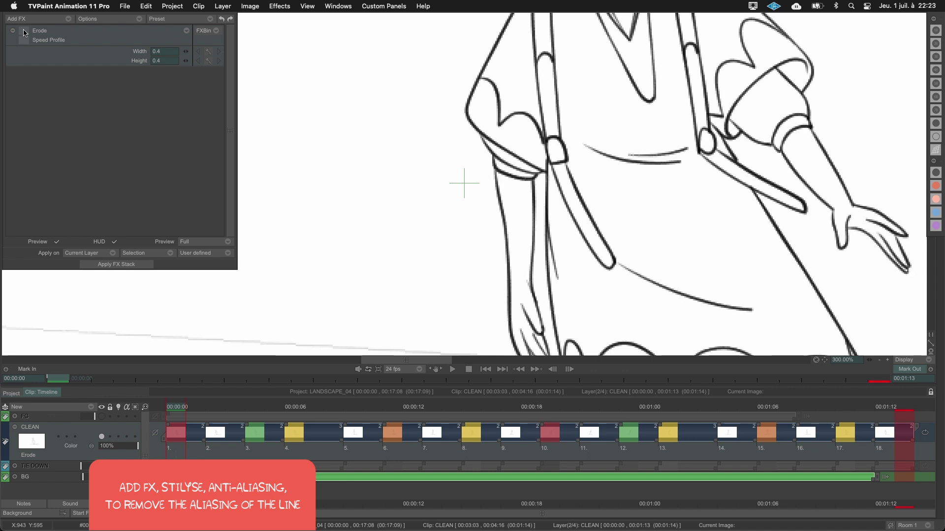
- Apply the FX Stack with Erode enabled to all the CLEAN layer's images and play the animation
{"action": "left_click", "coordinate": [24, 31]}
{"action": "scroll", "coordinate": [451, 104], "scroll_direction": "down", "scroll_amount": 5}
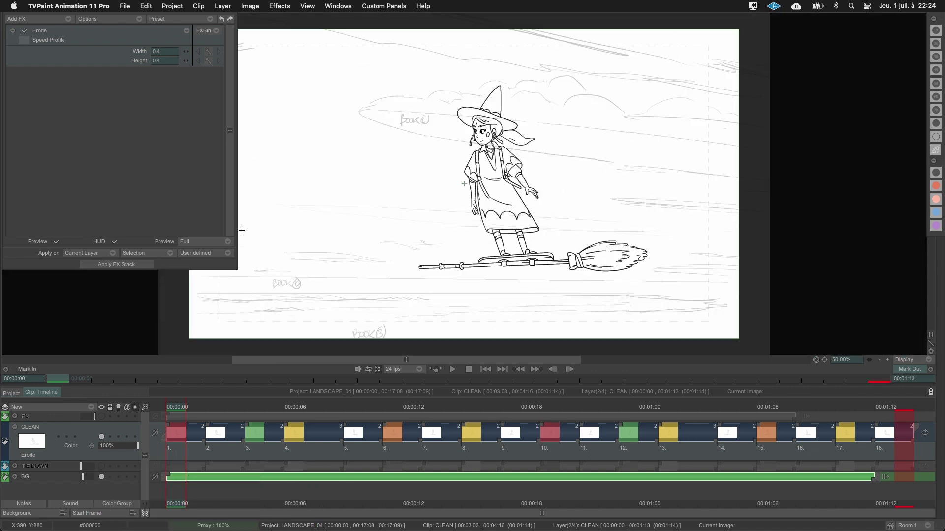
{"action": "left_click", "coordinate": [178, 450]}
{"action": "left_click", "coordinate": [142, 266]}
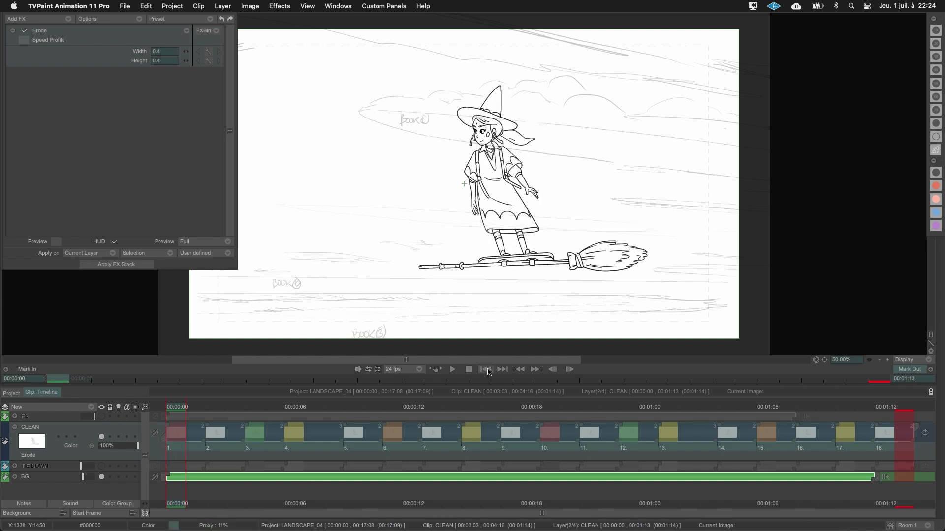
{"action": "left_click", "coordinate": [452, 369]}
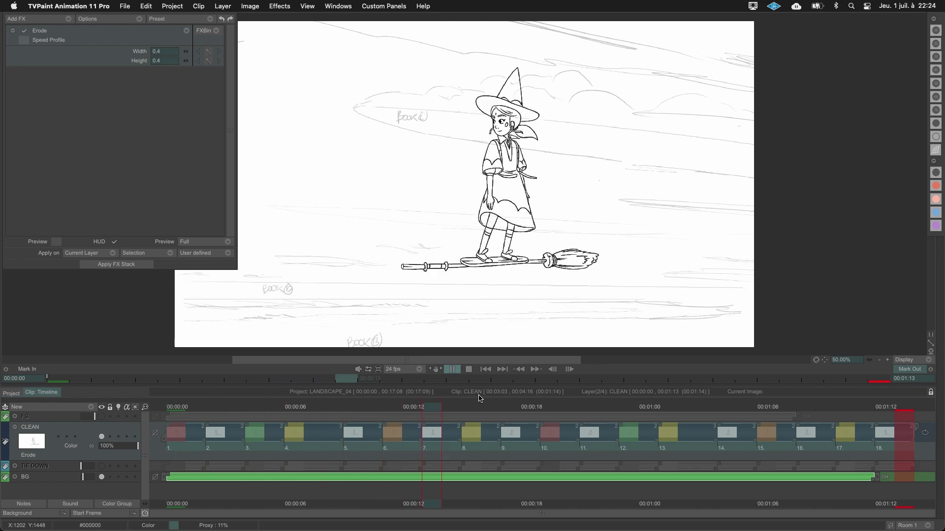